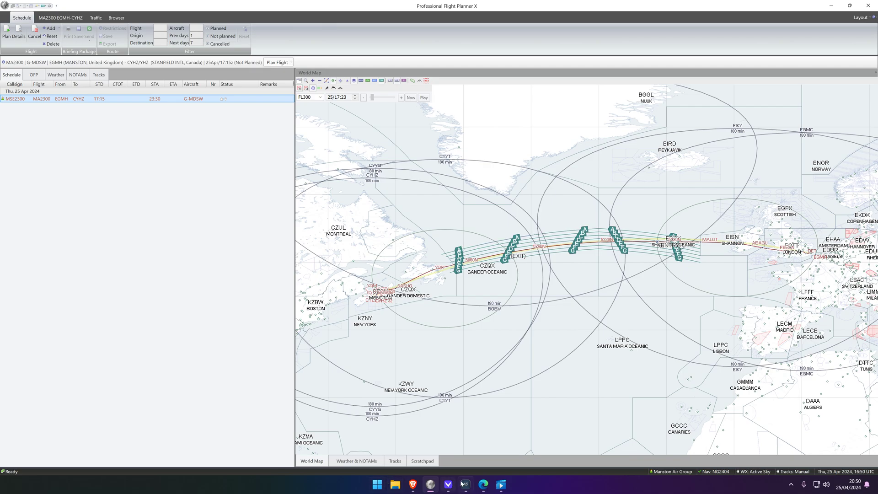
- Switch to the Cost Index Schedules memo in Edge and read through to the New Cost Index Schedule table on page 3
left_click(483, 484)
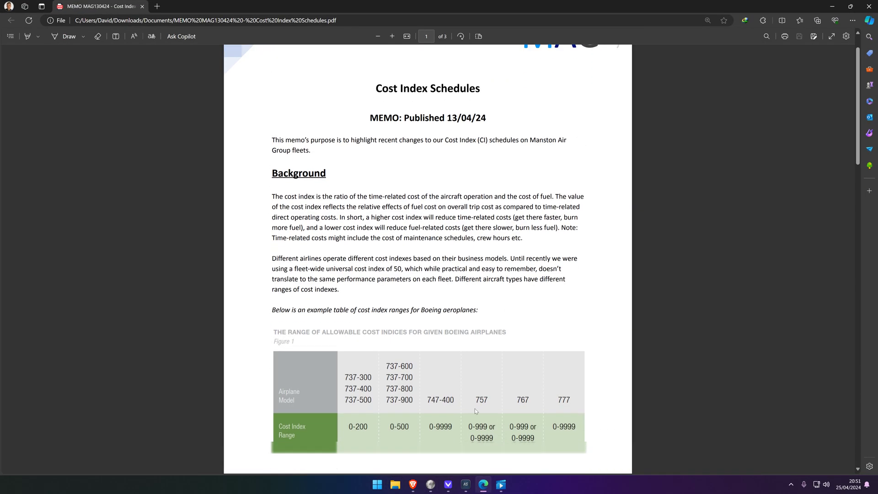
scroll(435, 391, "up", 2)
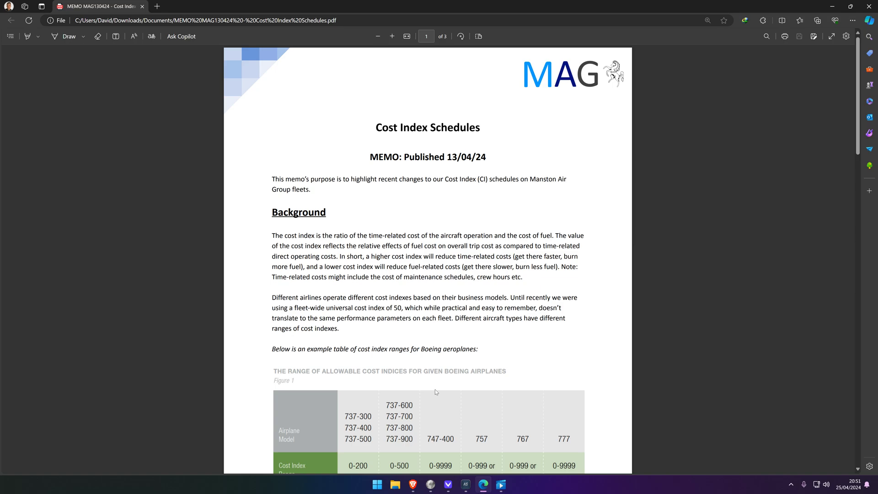
scroll(410, 374, "down", 2)
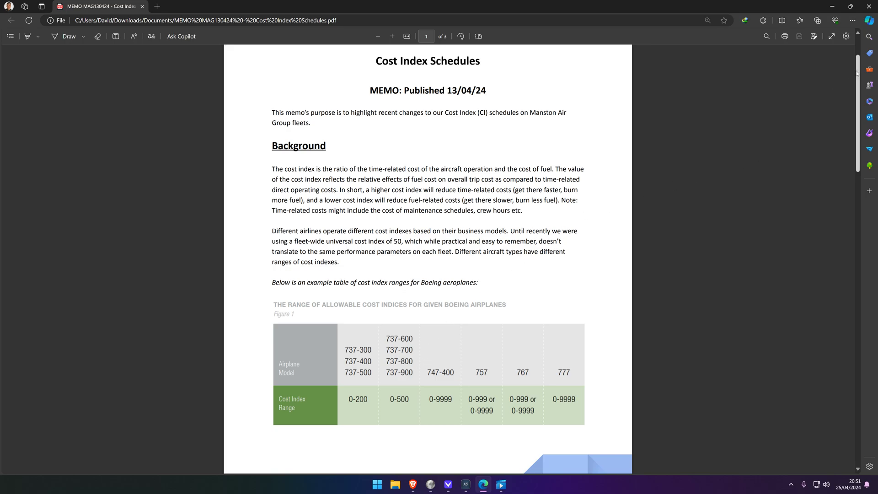
scroll(846, 112, "down", 4)
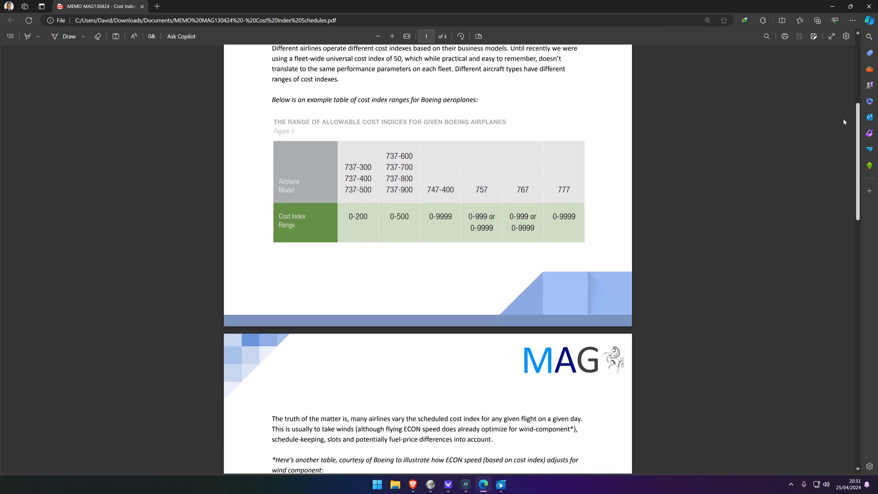
scroll(840, 125, "down", 5)
scroll(830, 191, "down", 5)
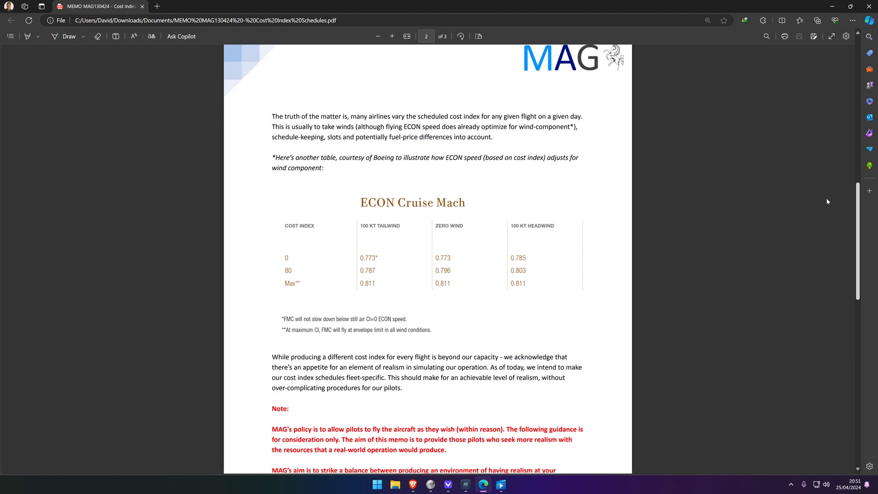
scroll(811, 265, "down", 2)
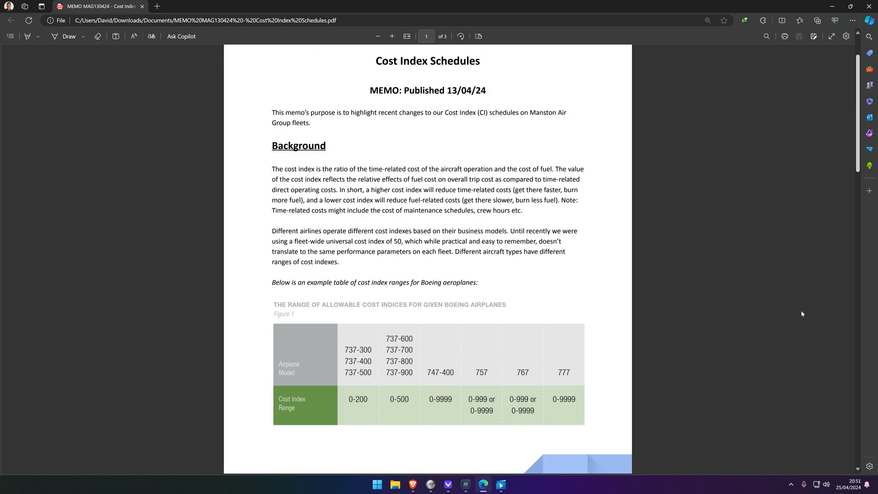
scroll(801, 310, "down", 10)
scroll(845, 286, "down", 5)
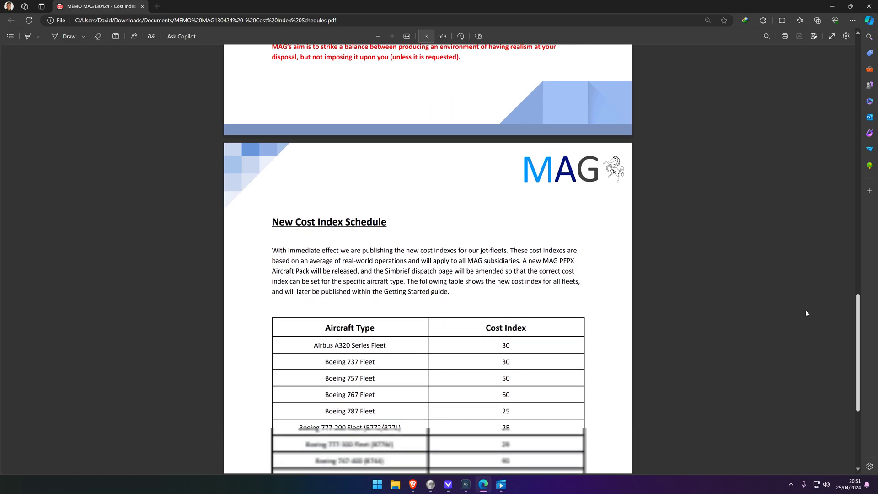
scroll(835, 345, "up", 1)
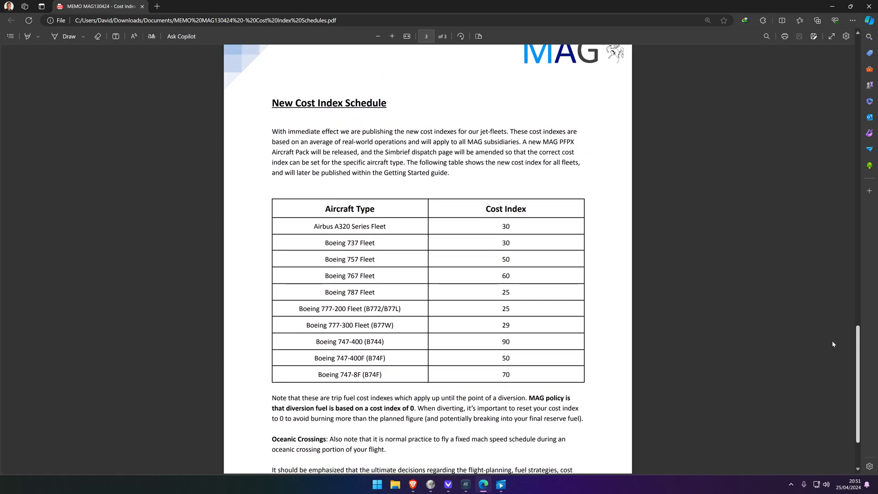
scroll(825, 342, "down", 1)
scroll(823, 343, "up", 1)
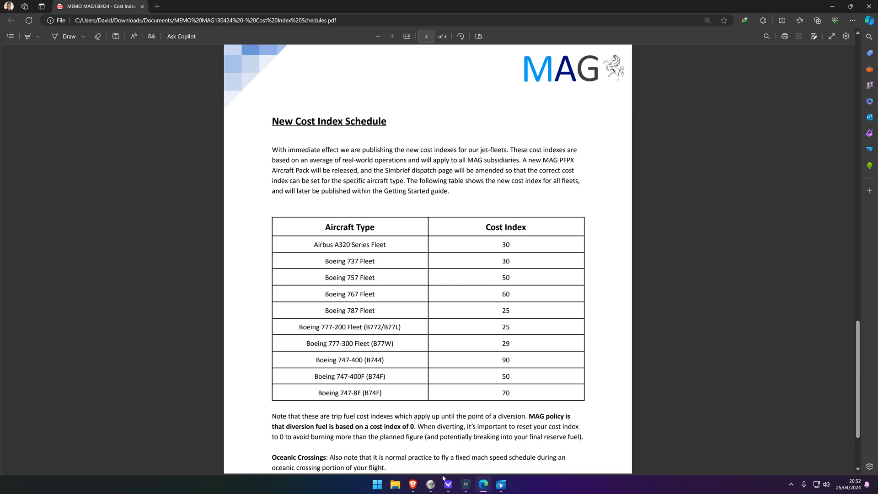
- Switch to Professional Flight Planner X, open the aircraft list and browse it from the first entry
left_click(430, 486)
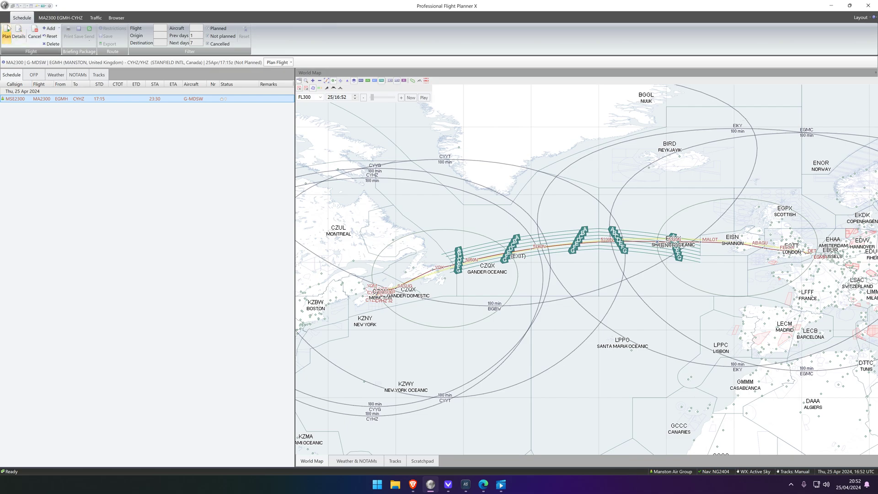
left_click(6, 6)
mouse_move(12, 44)
left_click(112, 56)
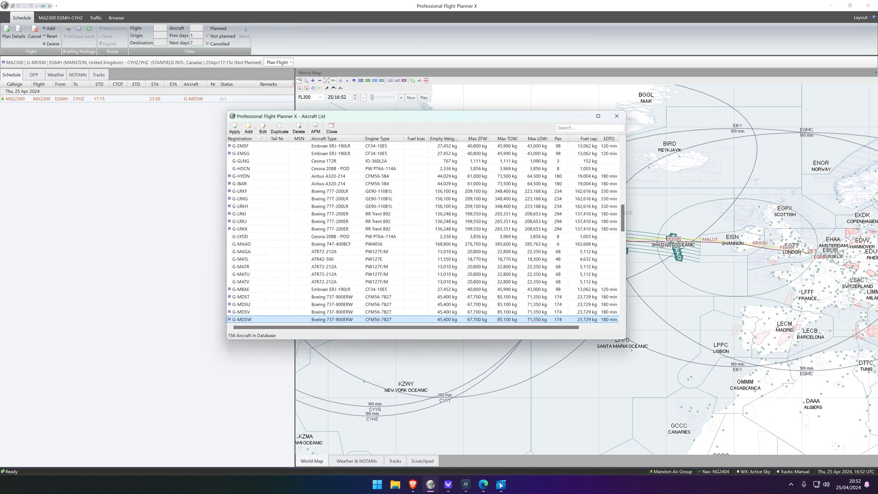
left_click_drag(624, 218, 633, 154)
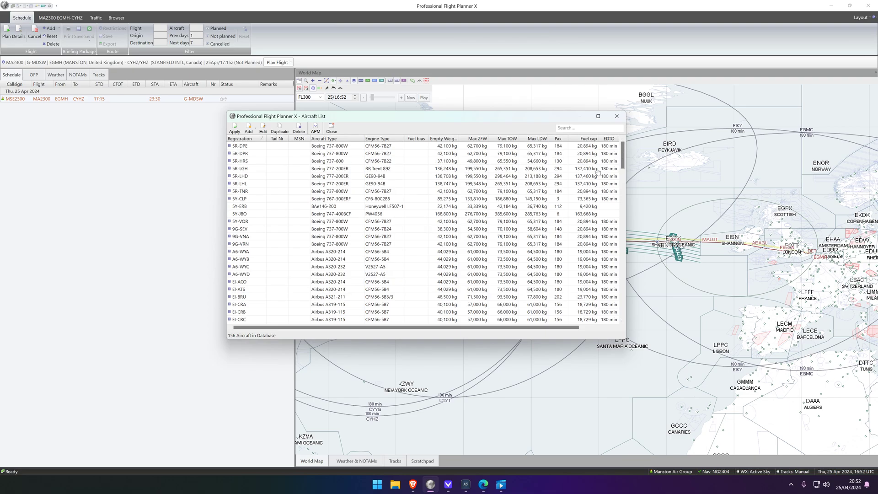
left_click(344, 161)
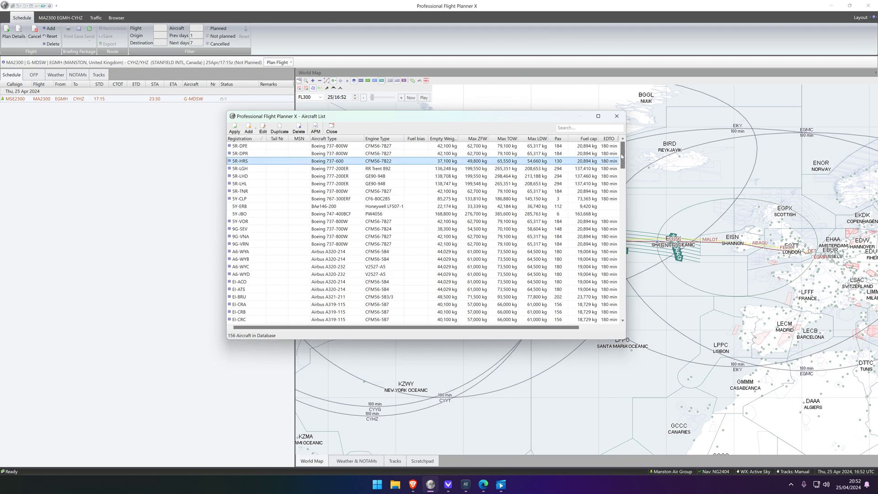
mouse_move(622, 156)
left_mouse_down()
mouse_move(609, 315)
mouse_move(628, 146)
mouse_move(610, 298)
mouse_move(625, 152)
left_mouse_up()
- Search the aircraft list for 737 and for 777 aircraft
left_click(586, 127)
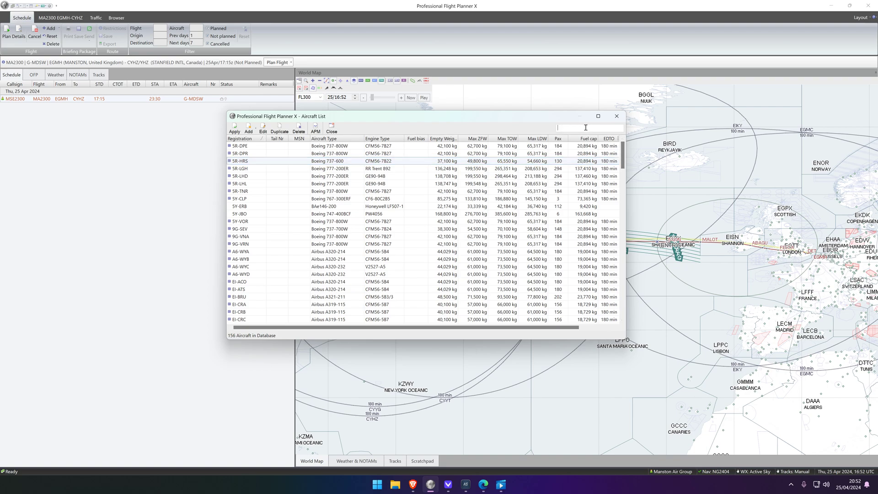
type("737")
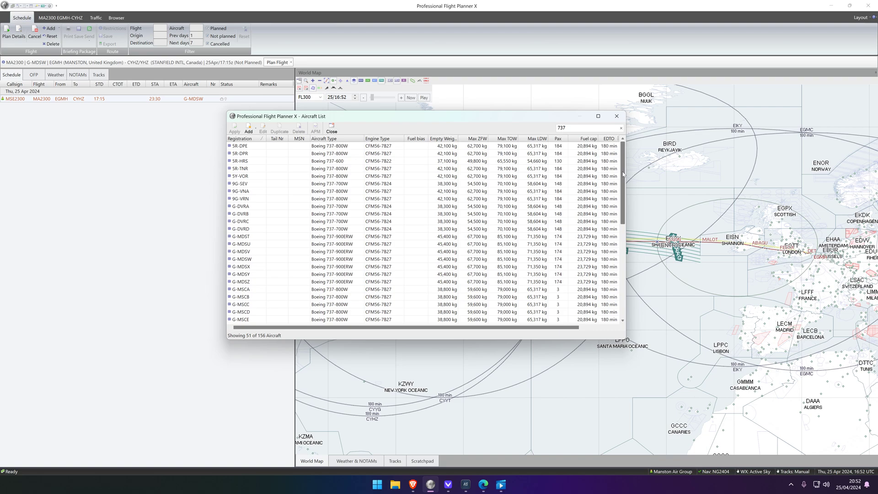
mouse_move(623, 175)
left_mouse_down()
mouse_move(625, 262)
mouse_move(625, 174)
left_mouse_up()
left_click(622, 129)
type("777")
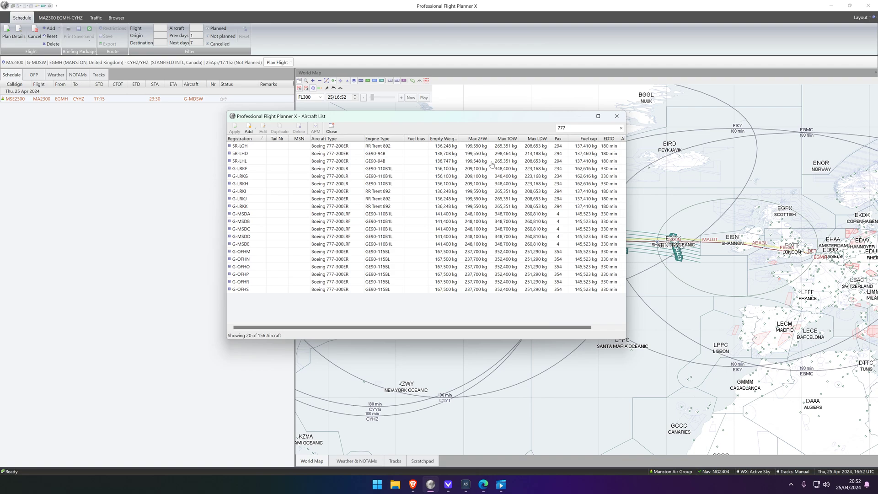
- Search the aircraft list for C208, C172 and ATR aircraft in turn
left_click_drag(566, 126, 533, 127)
key("BackSpace")
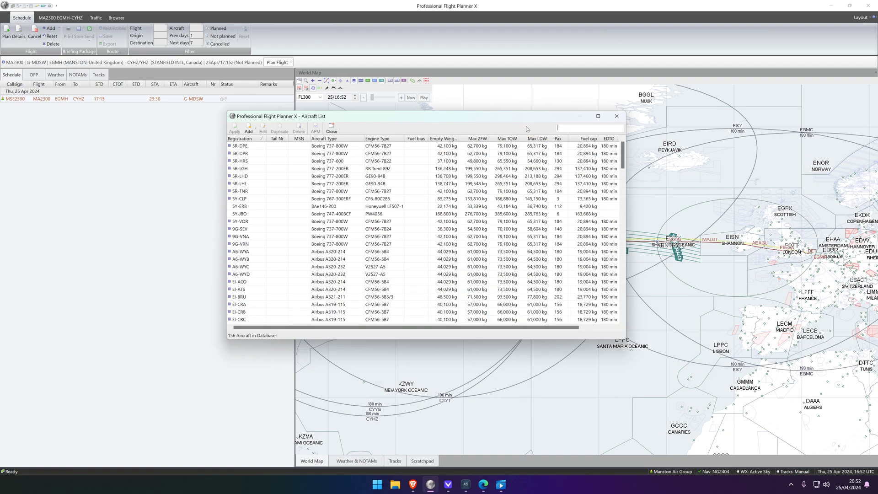
type("C208")
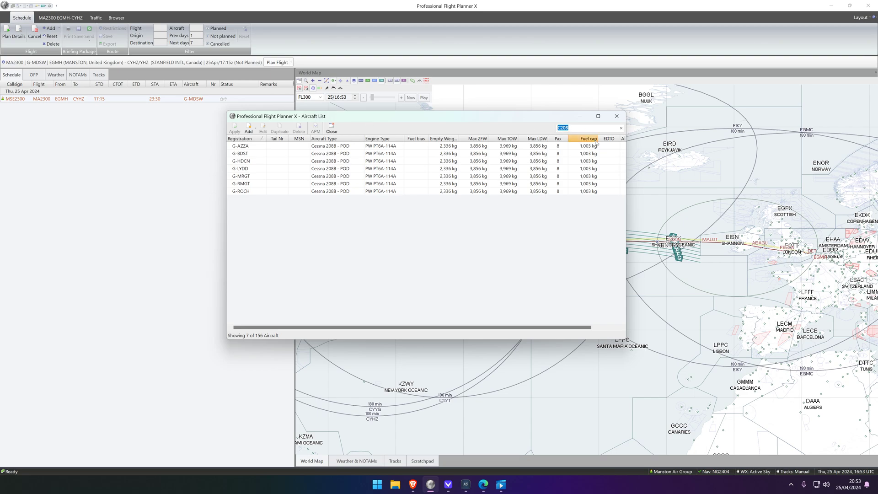
type("C172")
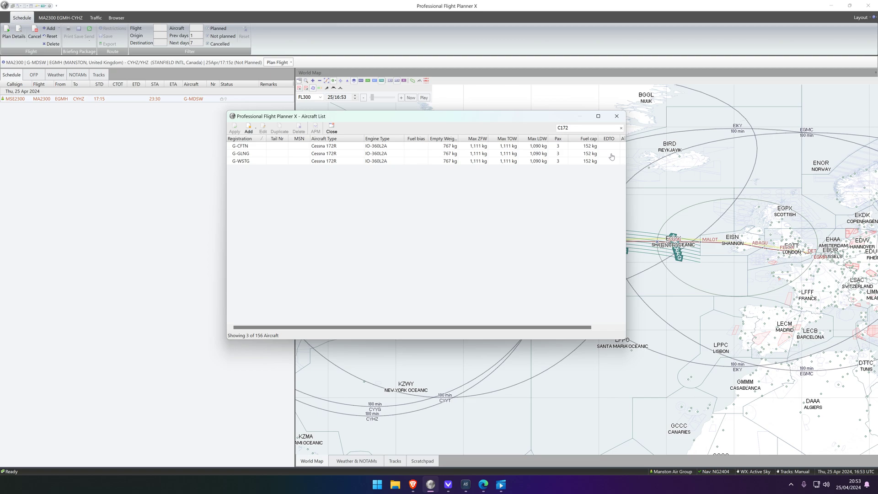
key("ctrl+a")
type("ATR")
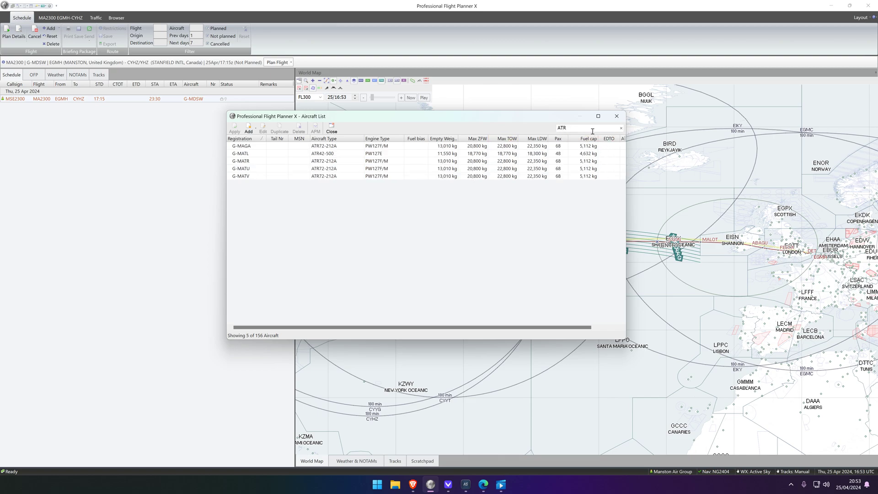
- Clear the aircraft search and open the Boeing 737-900ERW G-MDSW in the Aircraft Editor
left_click(622, 129)
mouse_move(622, 158)
left_mouse_down()
mouse_move(615, 267)
mouse_move(622, 288)
mouse_move(630, 153)
left_mouse_up()
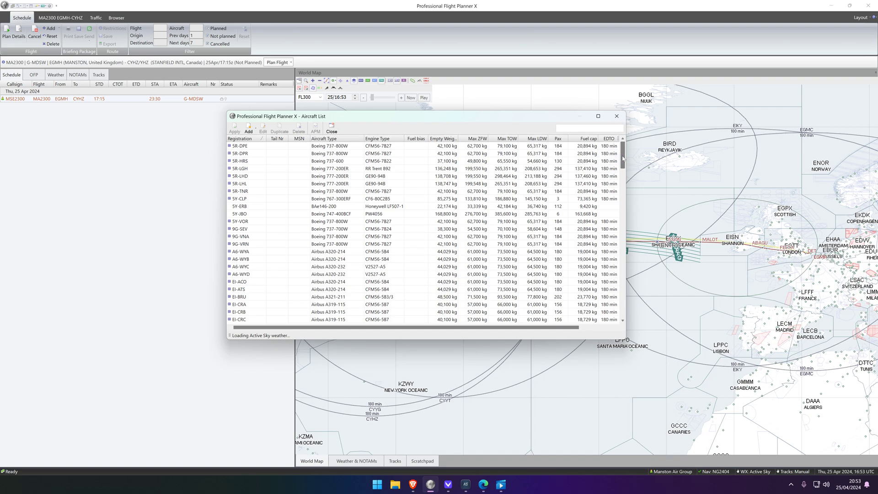
left_click_drag(622, 156, 624, 207)
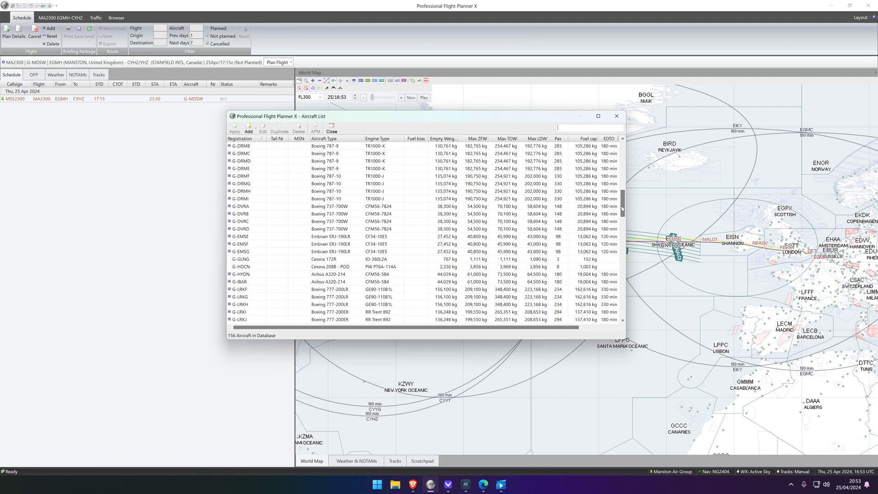
left_click_drag(622, 208, 623, 241)
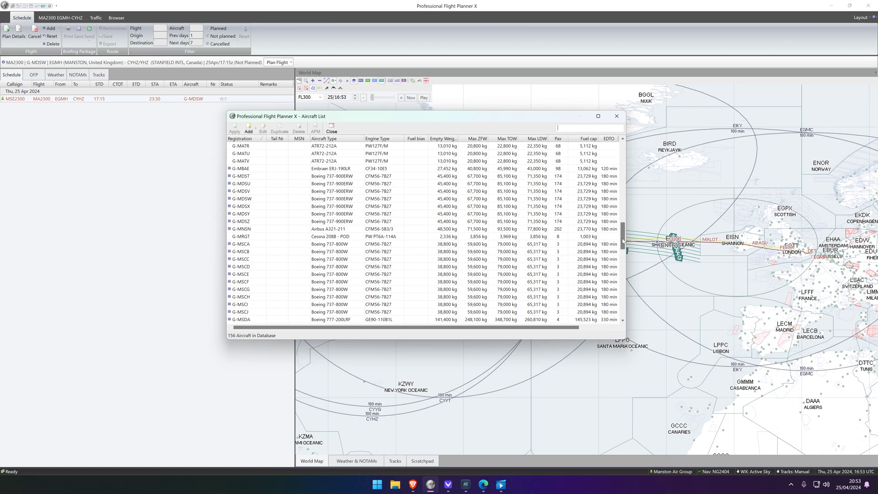
left_click(240, 202)
key("Return")
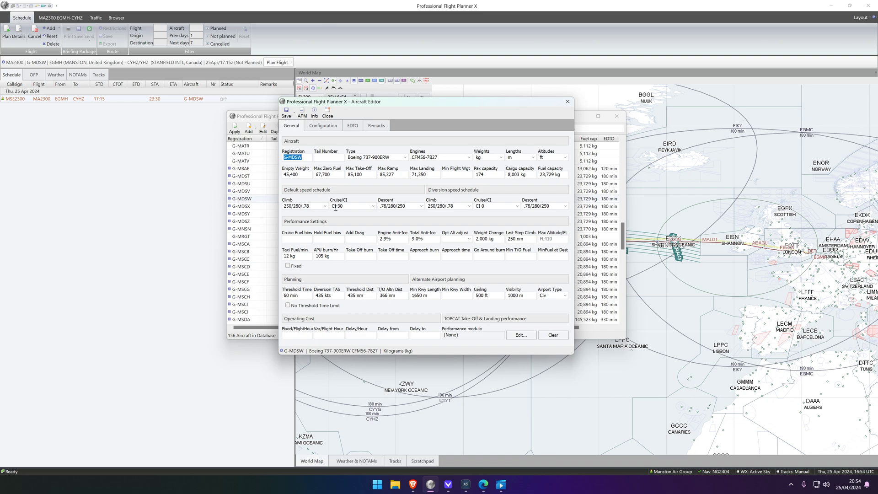
- Check the Boeing 737 fleet's cost index in the memo in Edge, and return to the Aircraft Editor
left_click(484, 484)
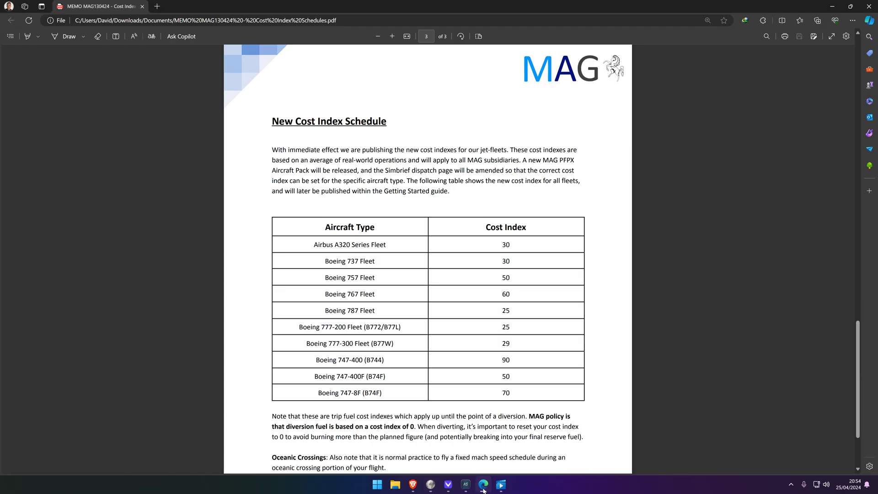
left_click_drag(338, 262, 506, 261)
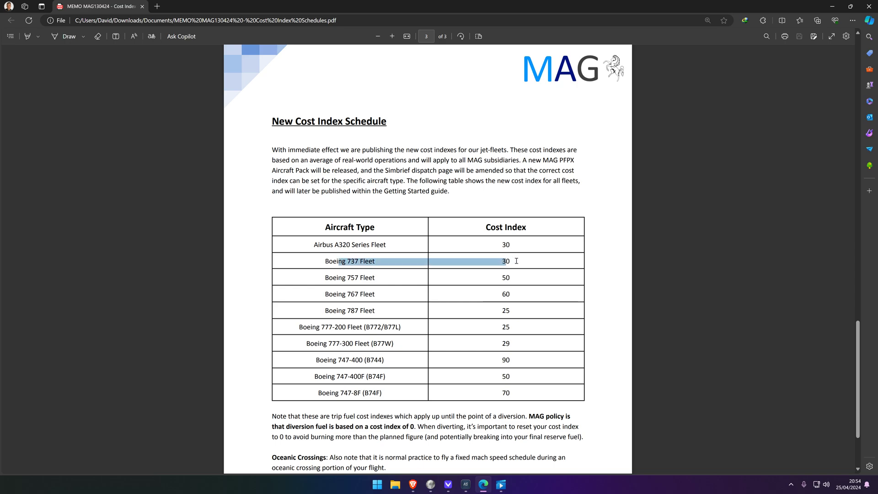
left_click(516, 262)
left_click(834, 4)
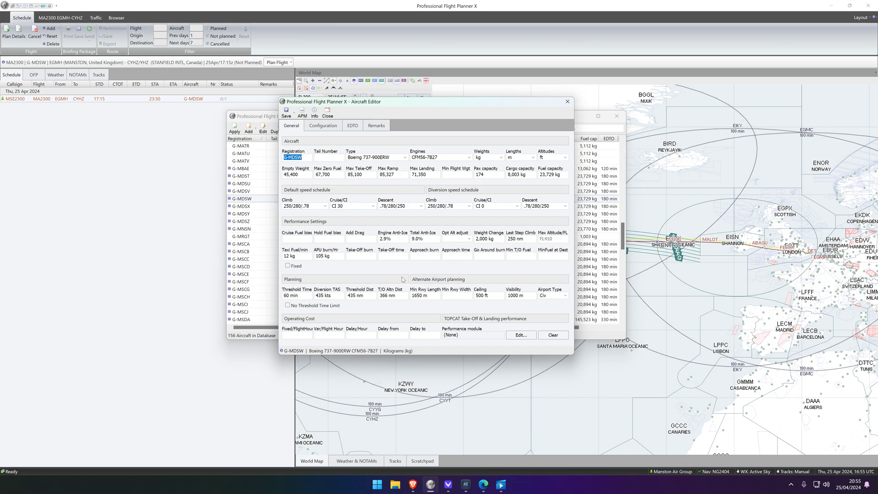
- Review G-MDSW's equipment configuration, including the SEL, CODE, OPR, ORGN, PER and RMK entries
left_click(319, 128)
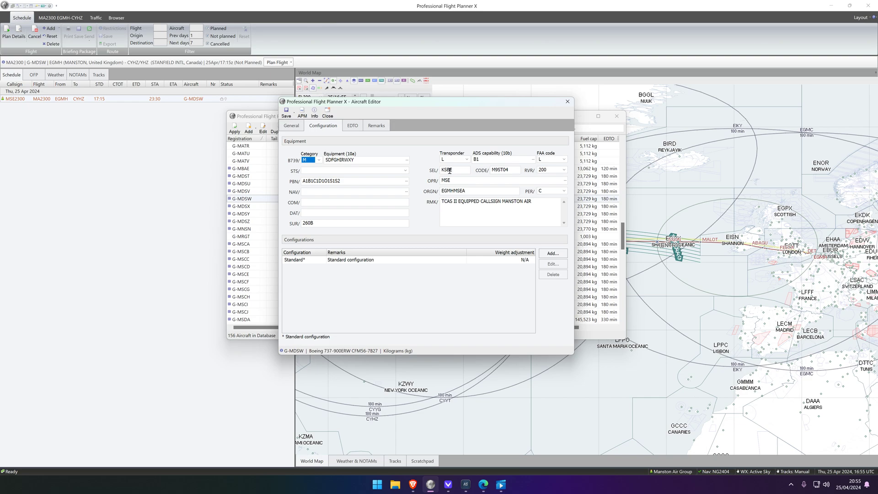
left_click_drag(454, 170, 436, 169)
mouse_move(513, 169)
left_mouse_down()
mouse_move(490, 170)
mouse_move(523, 172)
mouse_move(480, 170)
mouse_move(578, 153)
mouse_move(539, 153)
mouse_move(491, 171)
mouse_move(512, 171)
left_mouse_up()
left_click(511, 170)
mouse_move(440, 180)
left_mouse_down()
mouse_move(467, 181)
mouse_move(438, 179)
mouse_move(453, 180)
left_mouse_up()
left_click(494, 190)
left_click(503, 189)
left_click_drag(454, 191, 435, 189)
left_click_drag(447, 201, 504, 205)
left_click(545, 206)
left_click(454, 205)
- Turn off the APU on option in the EDTO 180 scenario, save the aircraft and apply G-MDSW from the aircraft list
left_click(354, 126)
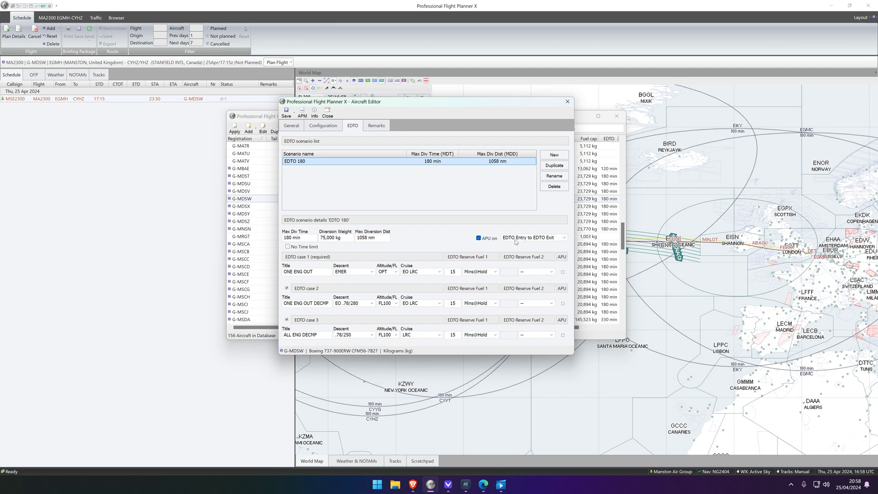
left_click(478, 239)
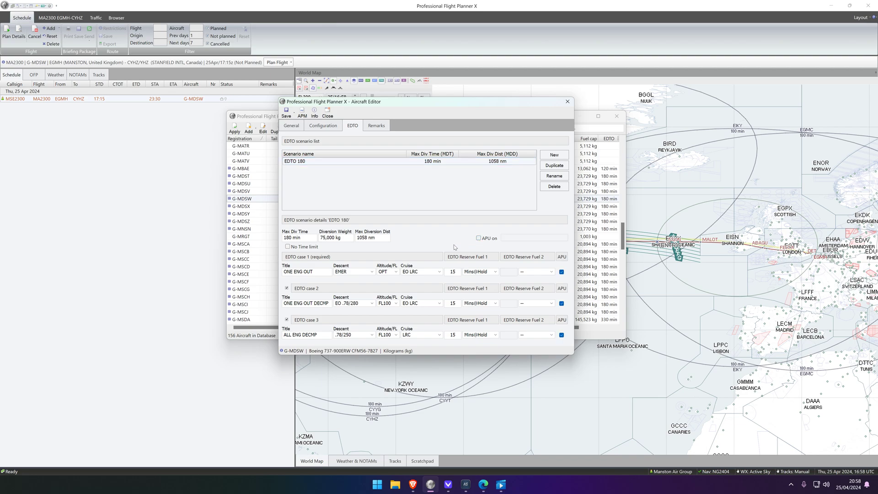
left_click(287, 113)
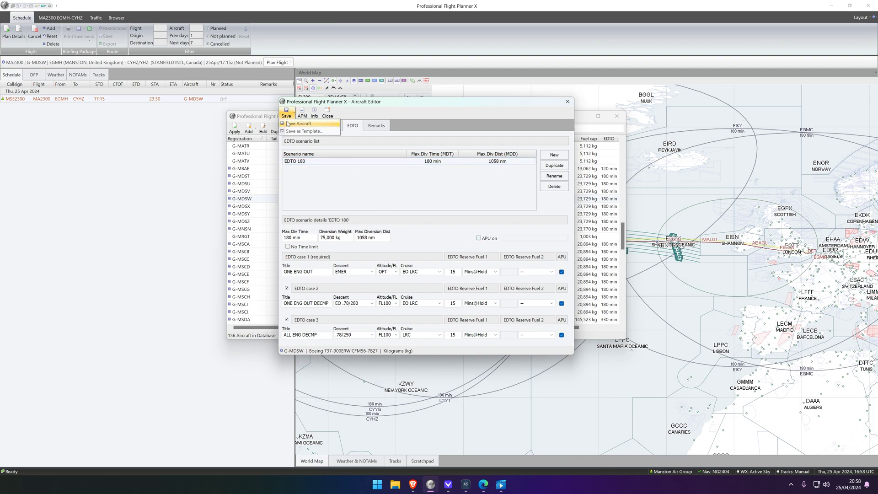
left_click(288, 124)
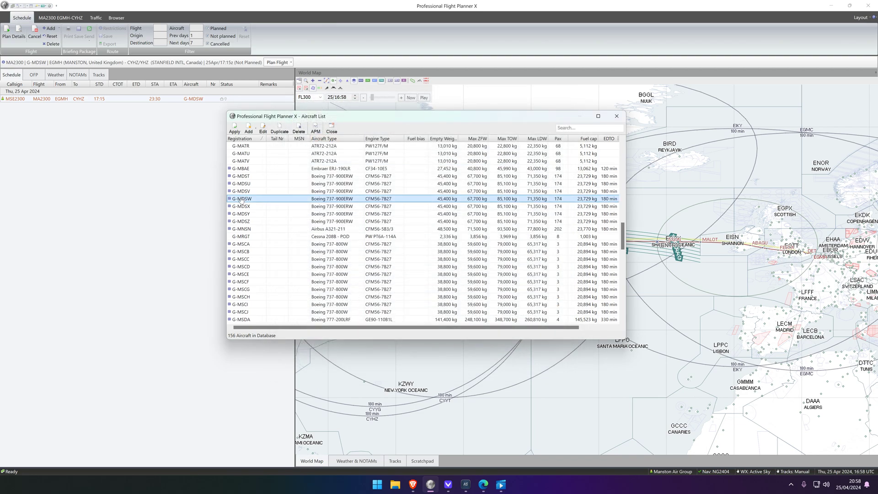
left_click(234, 128)
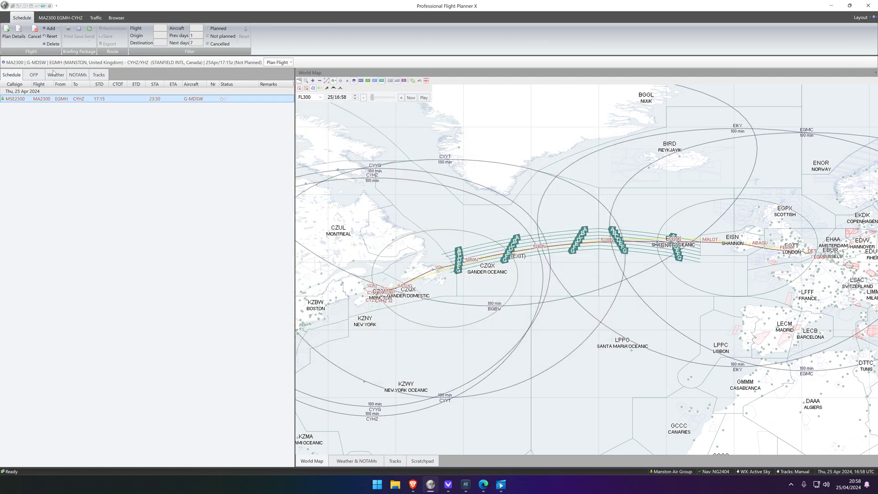
- Open flight MA2300 for planning, select its stored route MSE2300 and check the preferred alternate in the route remarks
left_click(56, 20)
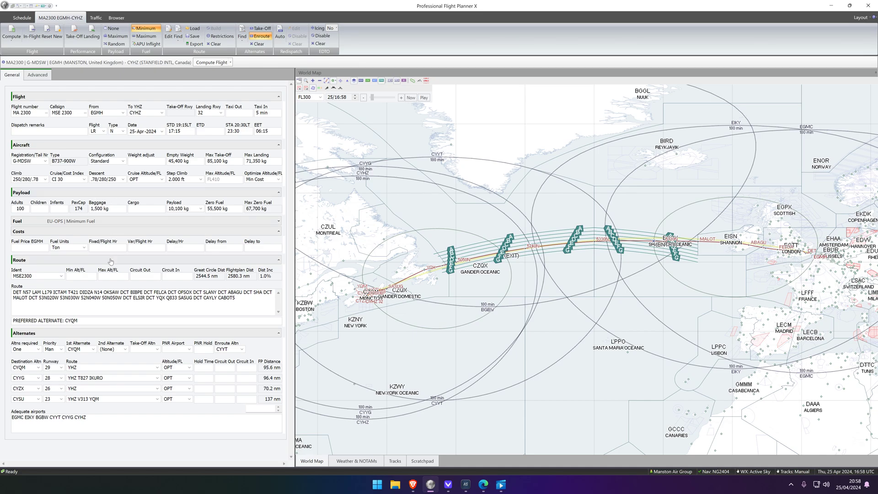
left_click(61, 276)
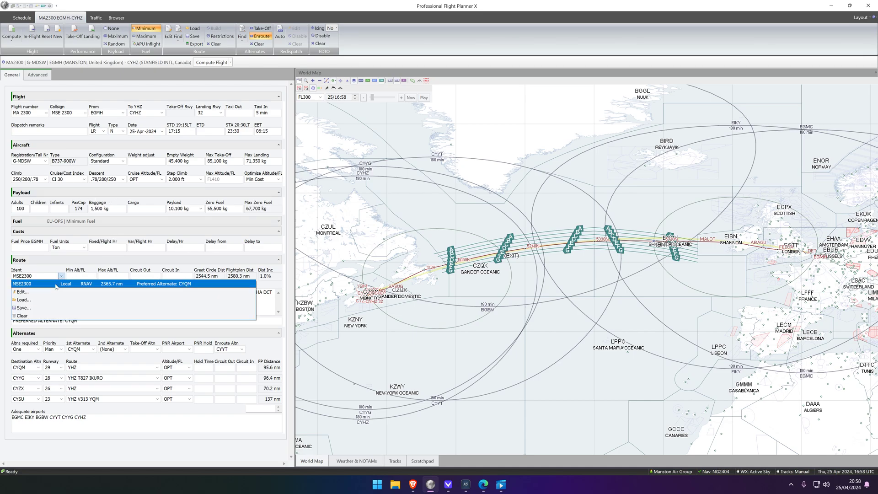
left_click(24, 284)
left_click(28, 278)
left_click(187, 283)
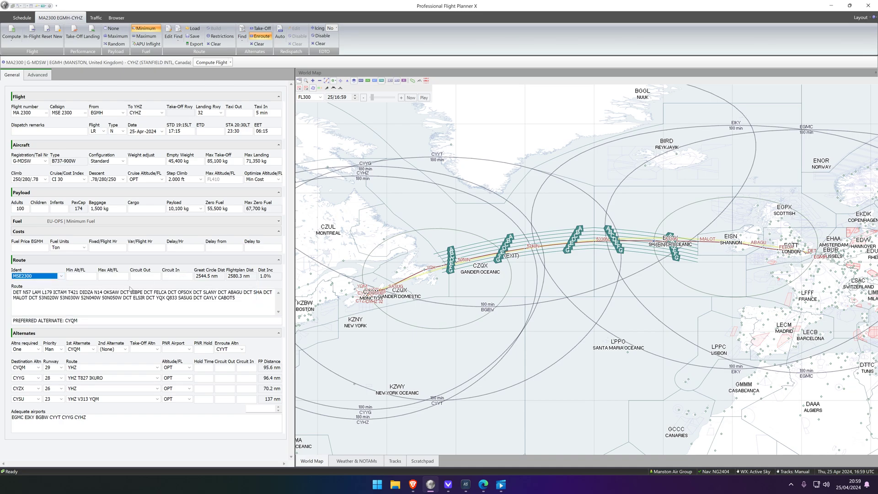
double_click(75, 322)
left_click(75, 307)
- Clear the speed, altitude and holding waypoint entries in the flight's advanced settings, and return to the general settings
left_click(42, 76)
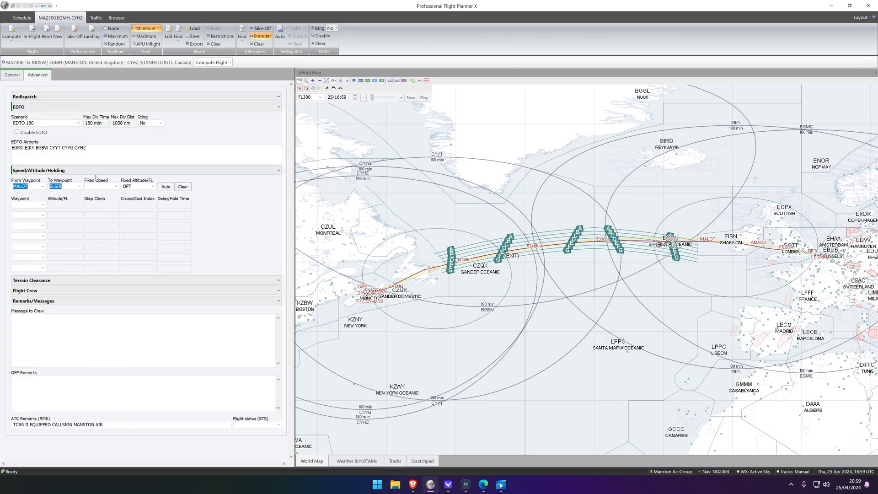
left_click(183, 187)
left_click(62, 154)
left_click(14, 76)
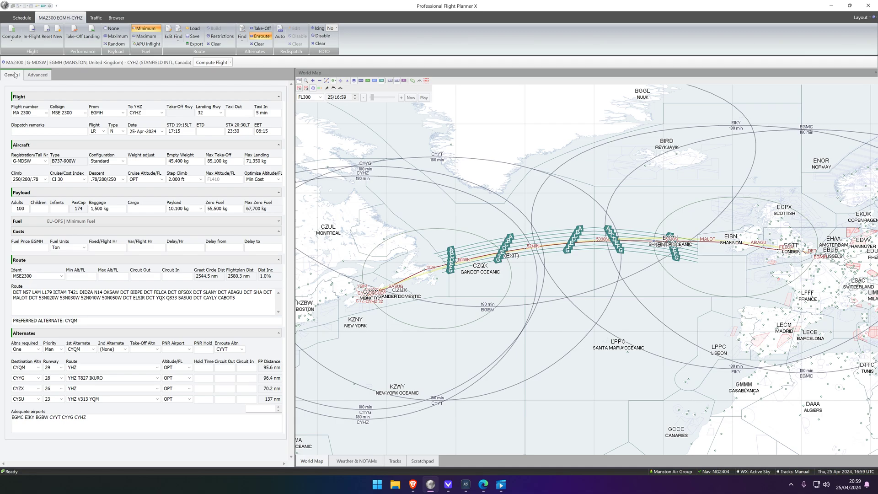
- Compute flight MA2300 and check the release fuel in its operational flight plan
left_click(15, 27)
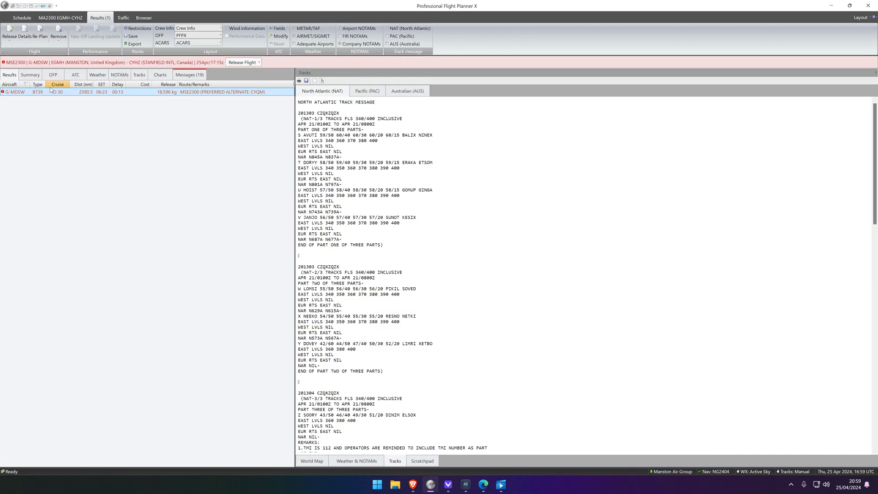
left_click(53, 74)
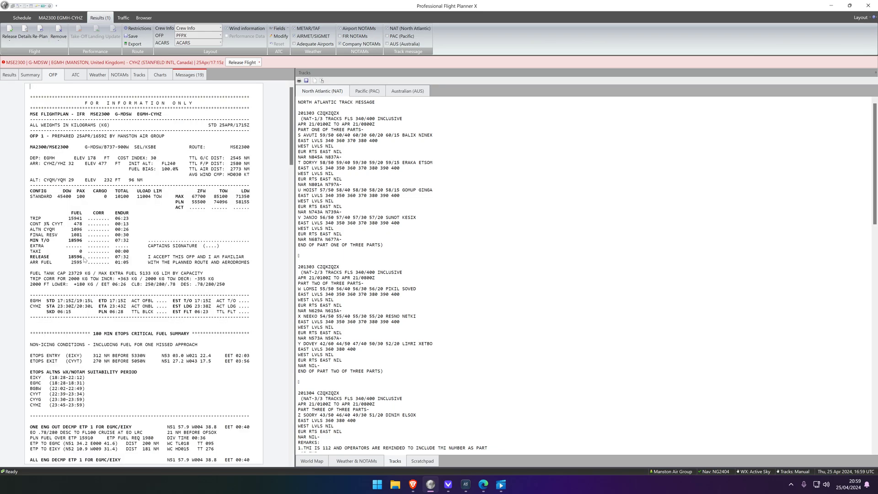
left_click_drag(71, 257, 85, 258)
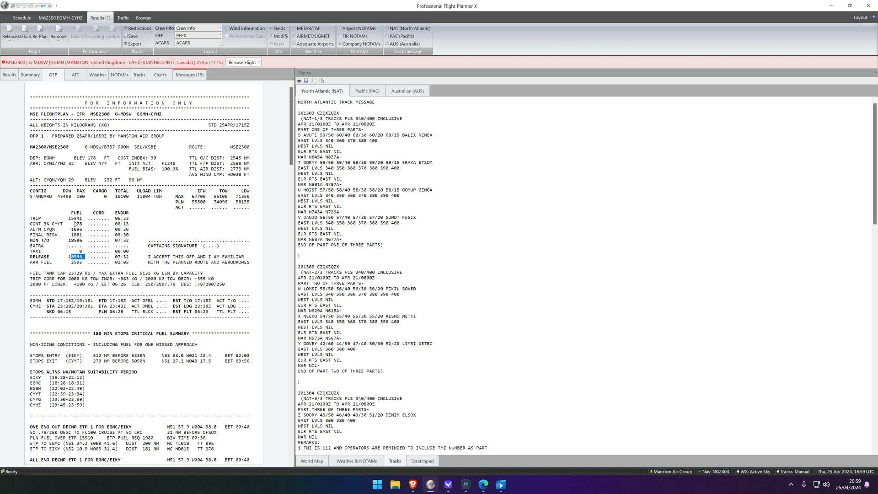
- Re-plan the flight with the APU fuel option turned on, compute it and check the fuel figures in the OFP
left_click(38, 38)
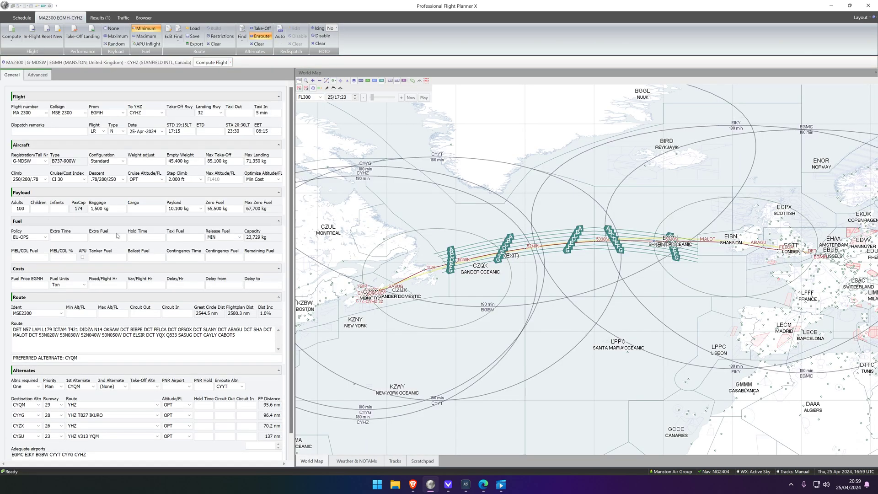
left_click(82, 257)
left_click(201, 63)
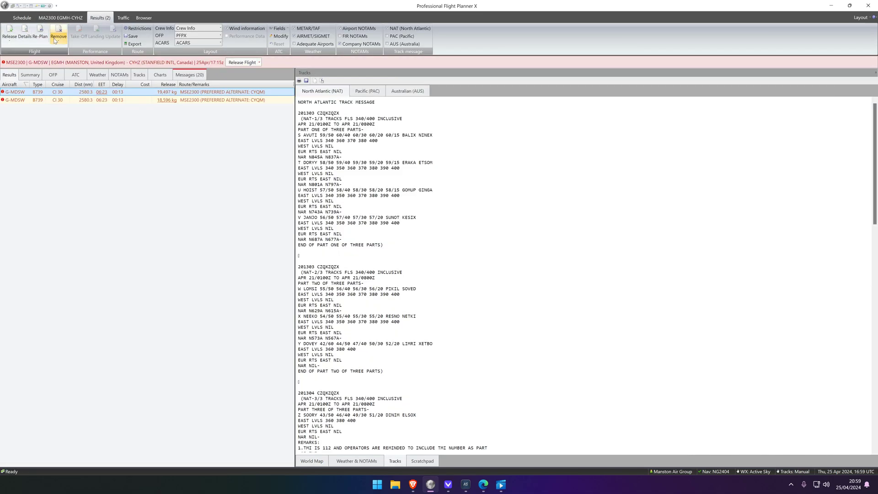
left_click(56, 74)
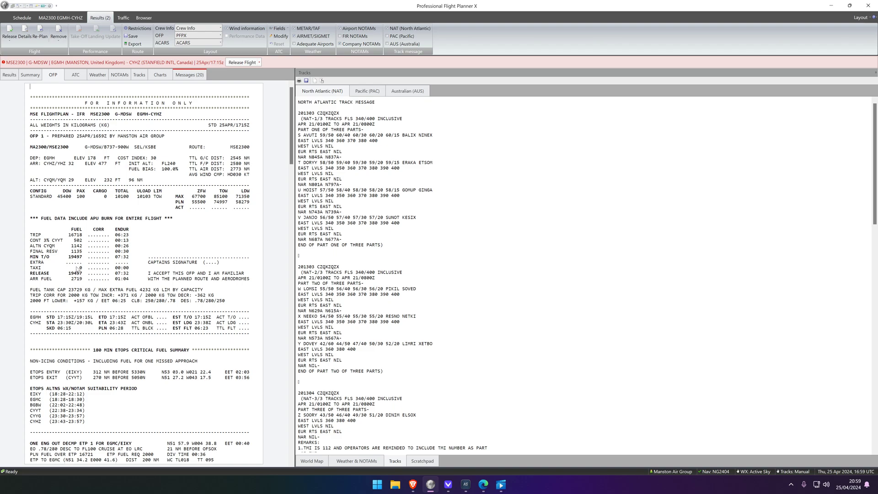
mouse_move(37, 220)
left_mouse_down()
mouse_move(171, 220)
mouse_move(30, 221)
left_mouse_up()
left_click(26, 220)
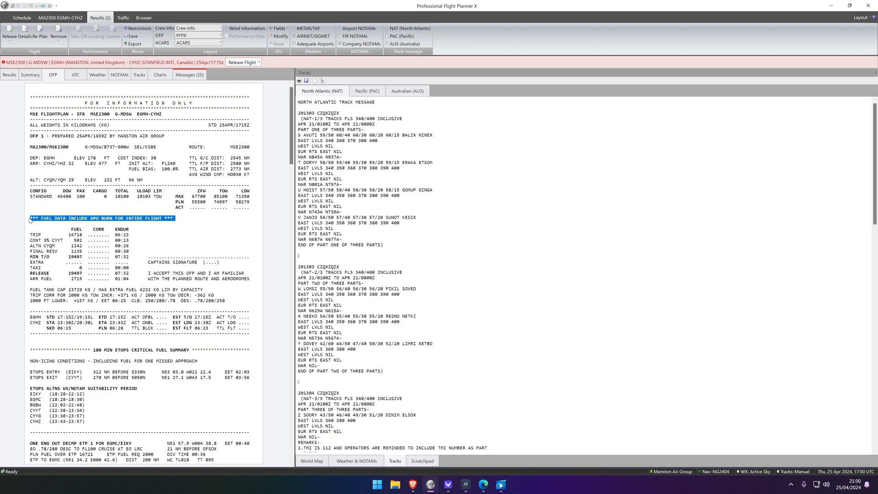
left_click(126, 276)
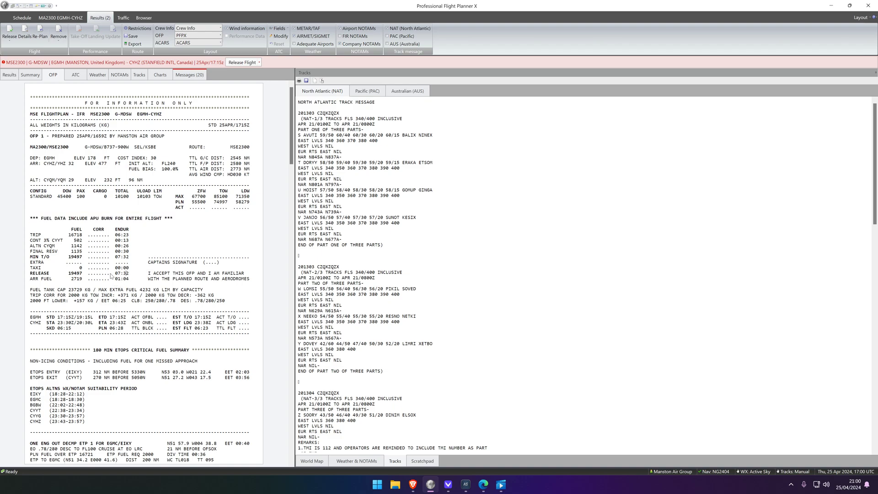
left_click(99, 247)
- Return to planning the flight and open G-MDSW's EDTO settings from the aircraft list
left_click(44, 44)
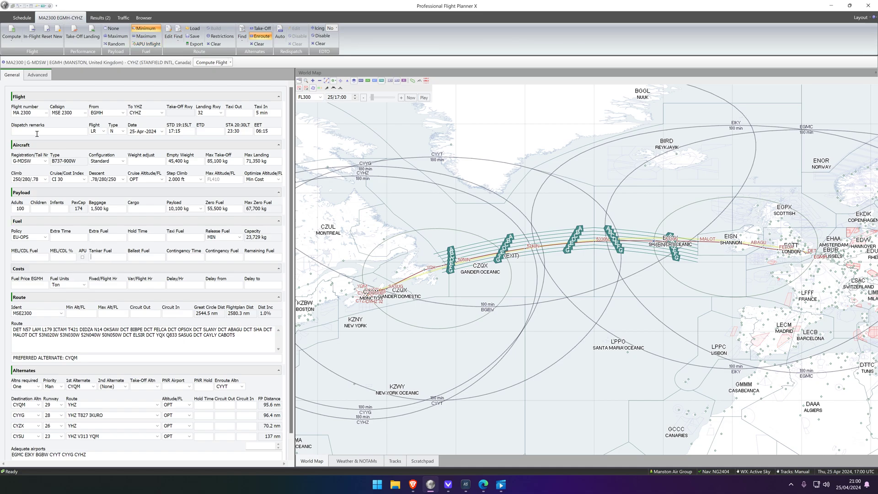
left_click(5, 6)
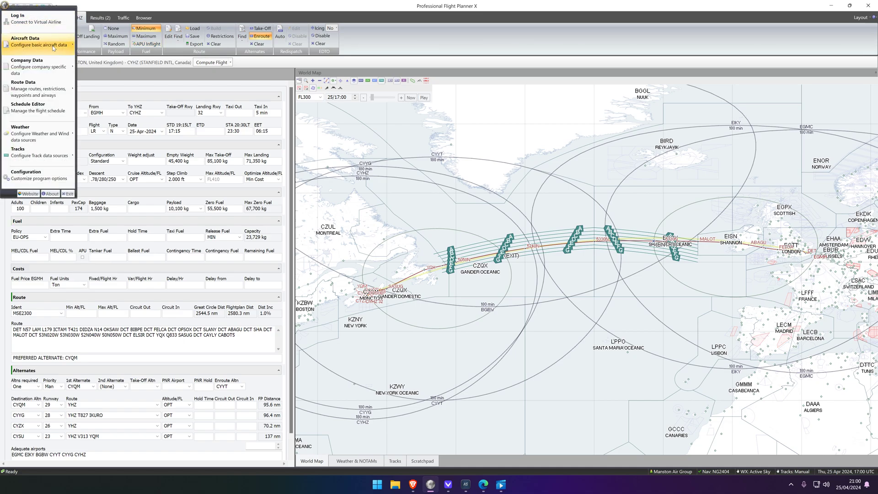
mouse_move(55, 42)
left_click(99, 40)
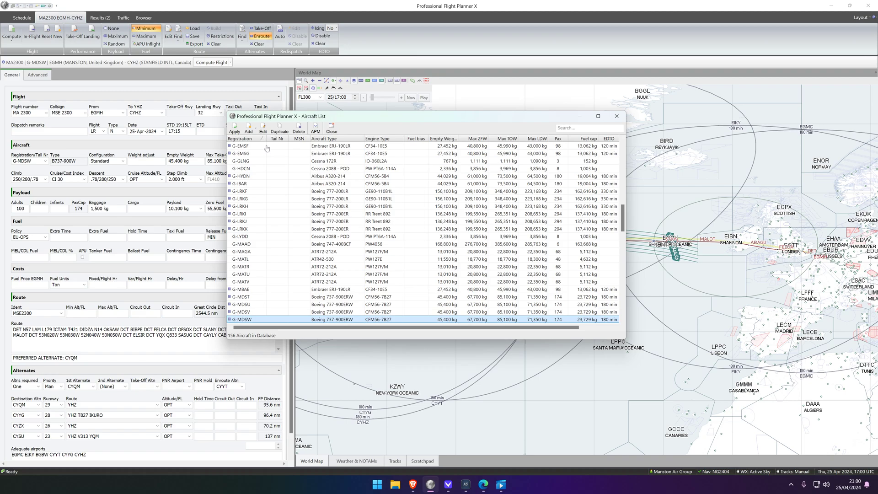
left_click(264, 129)
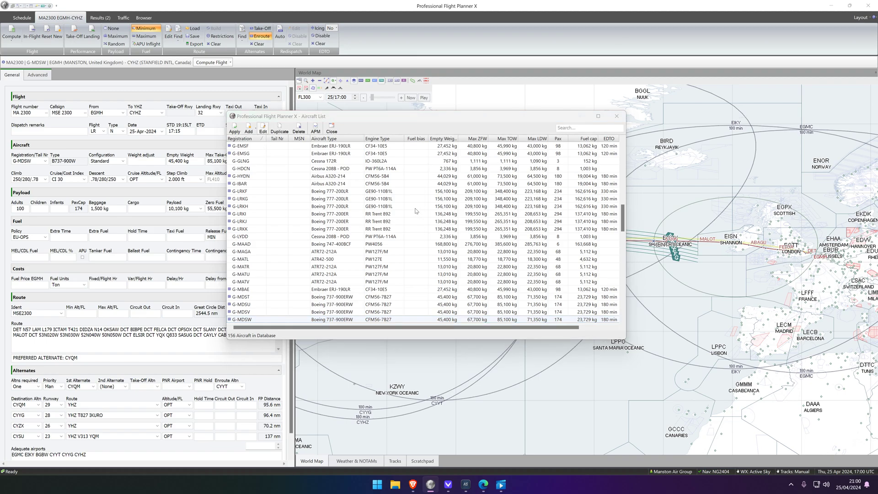
left_click(353, 125)
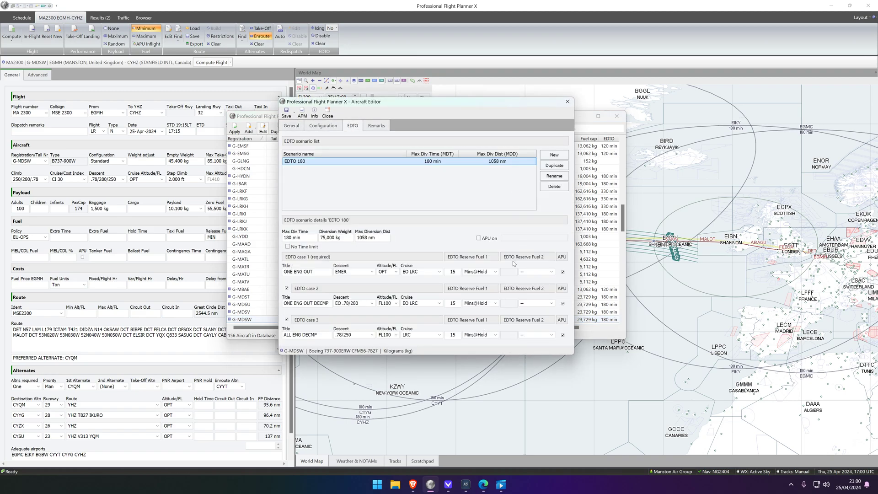
- Turn on the APU for EDTO Entry to EDTO Exit in the EDTO 180 scenario, save the aircraft and apply G-MDSW
left_click(478, 238)
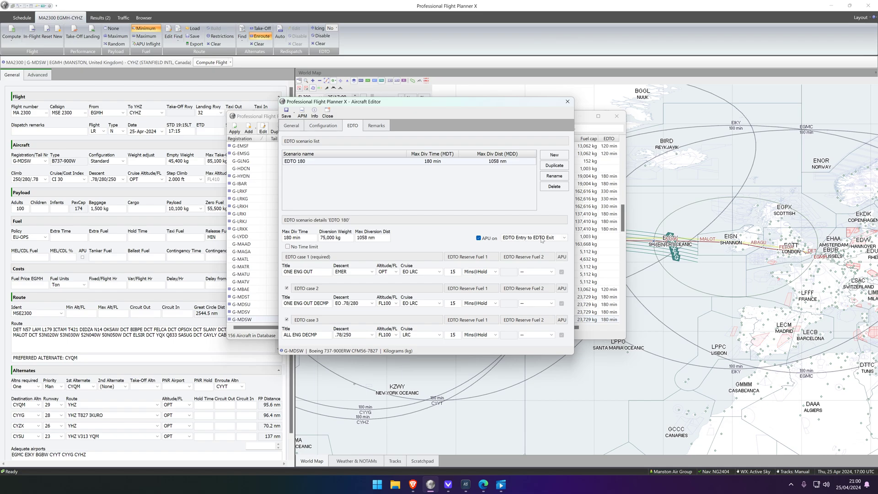
left_click(287, 113)
left_click(288, 124)
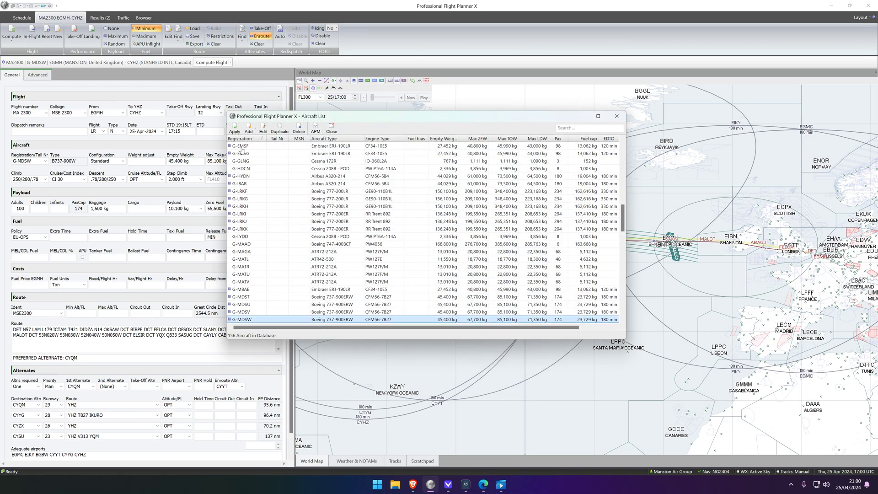
left_click(234, 128)
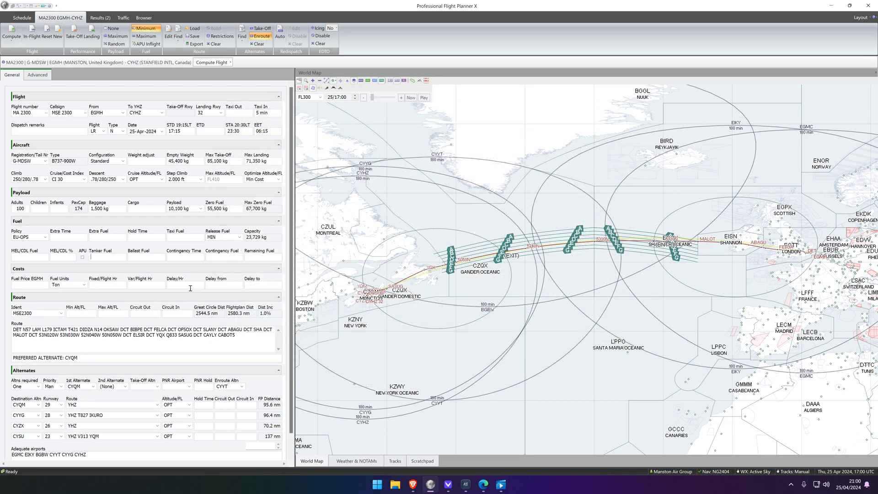
- Compute the flight with the updated aircraft and check the OFP's release fuel with the world map shown alongside
left_click(197, 63)
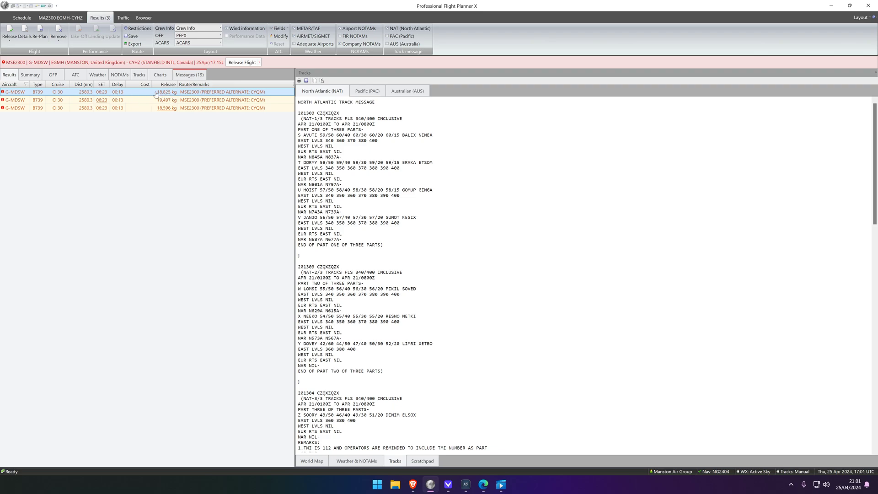
left_click(62, 78)
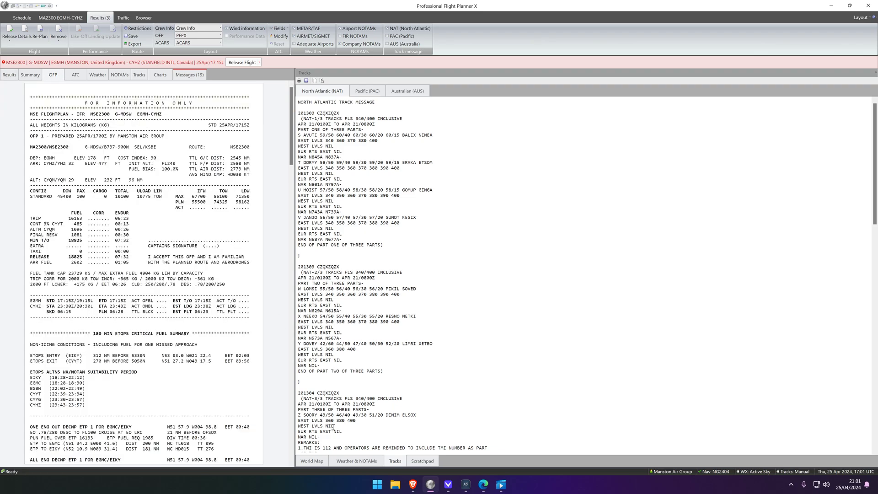
left_click(312, 461)
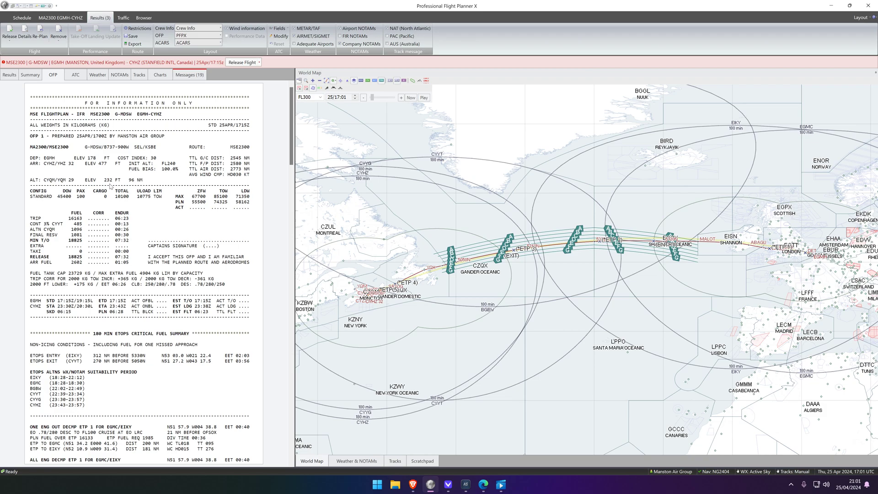
left_click_drag(66, 257, 90, 259)
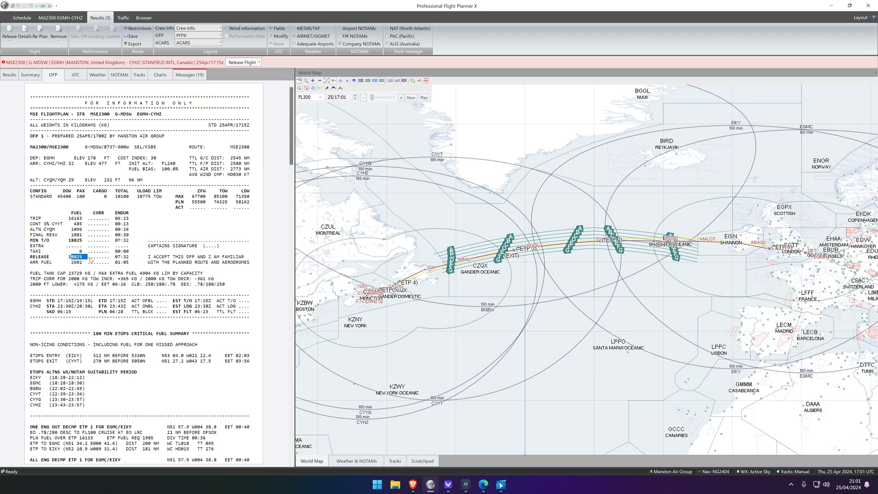
left_click(76, 262)
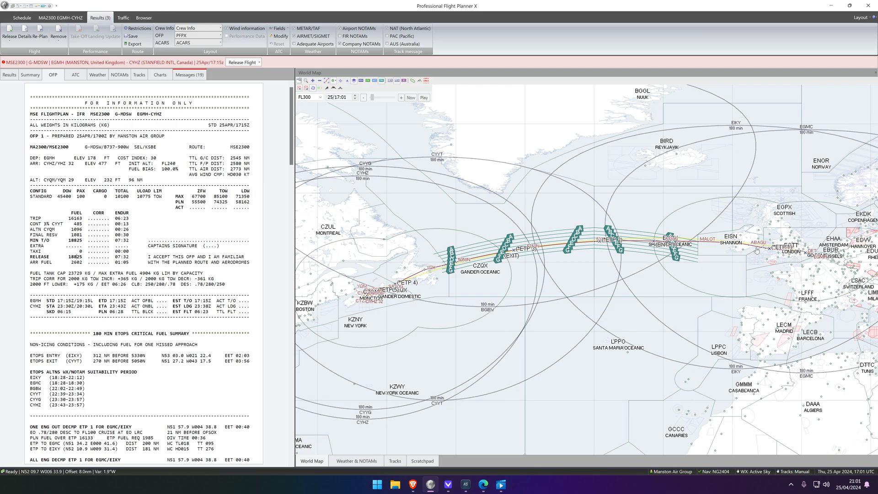
- Examine the planned route on the world map from the UK across the Atlantic tracks and ETP points to waypoint ELSIR and Gander
scroll(728, 245, "up", 2)
scroll(728, 245, "up", 2)
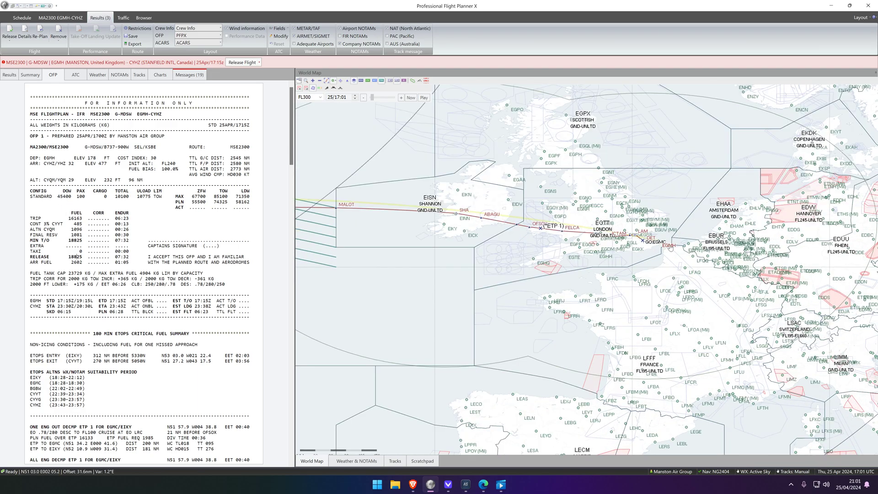
left_click_drag(338, 205, 609, 243)
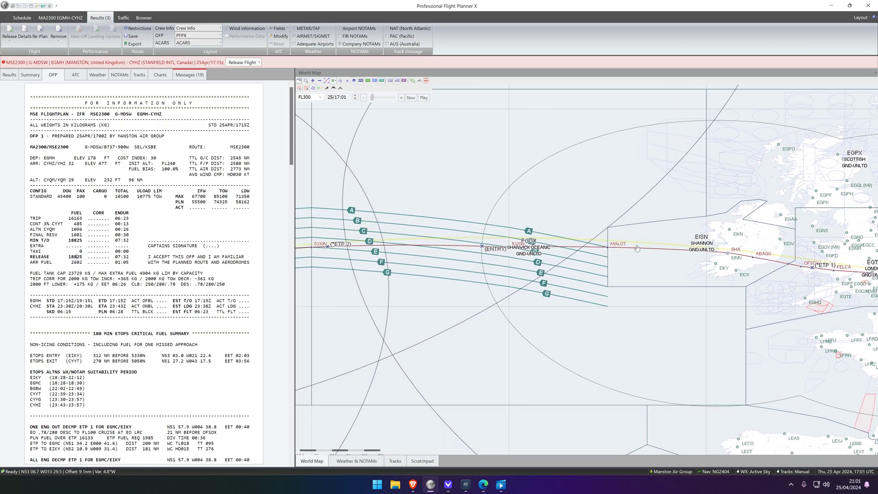
left_click_drag(690, 254, 707, 269)
scroll(704, 279, "down", 3)
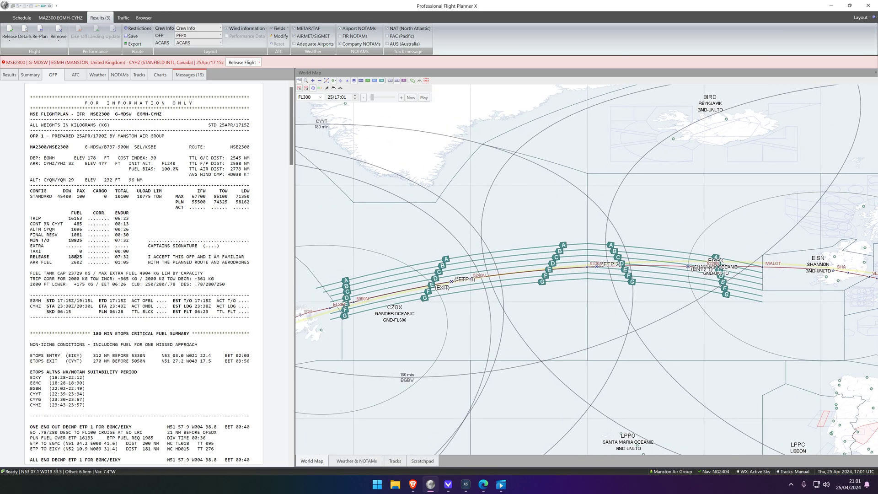
left_click_drag(406, 302, 546, 289)
left_click_drag(739, 253, 666, 296)
scroll(414, 350, "up", 2)
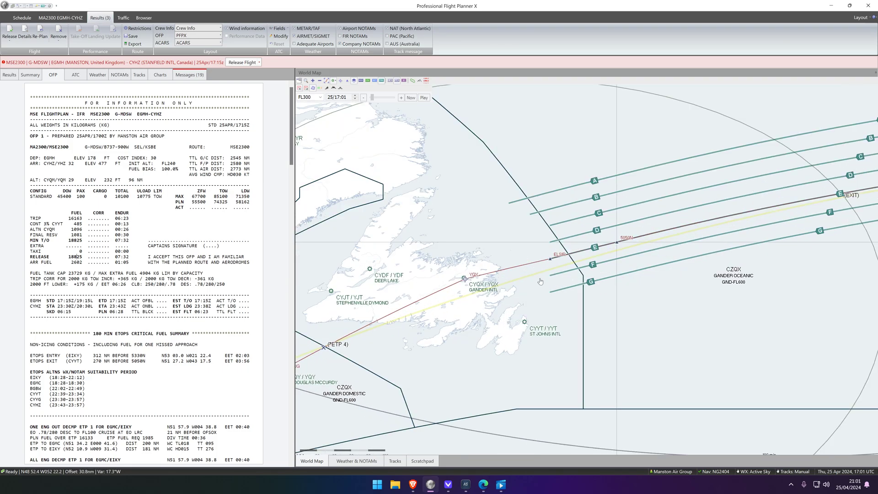
mouse_move(550, 261)
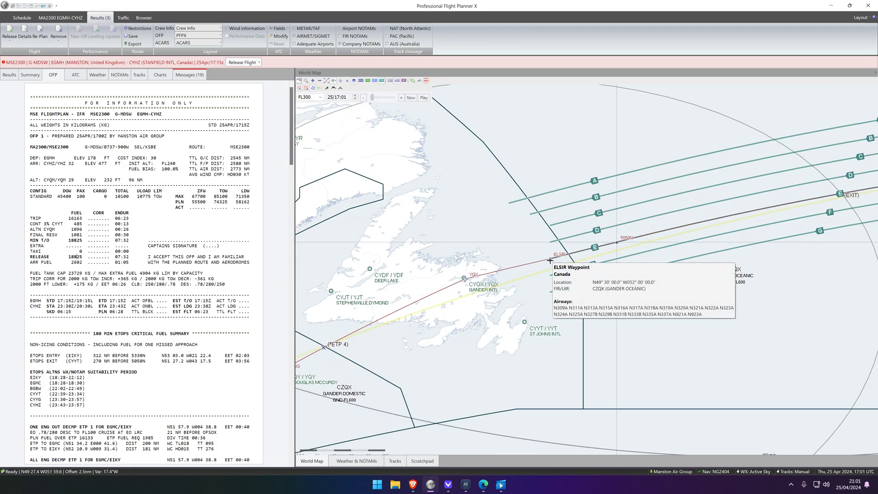
scroll(580, 259, "down", 3)
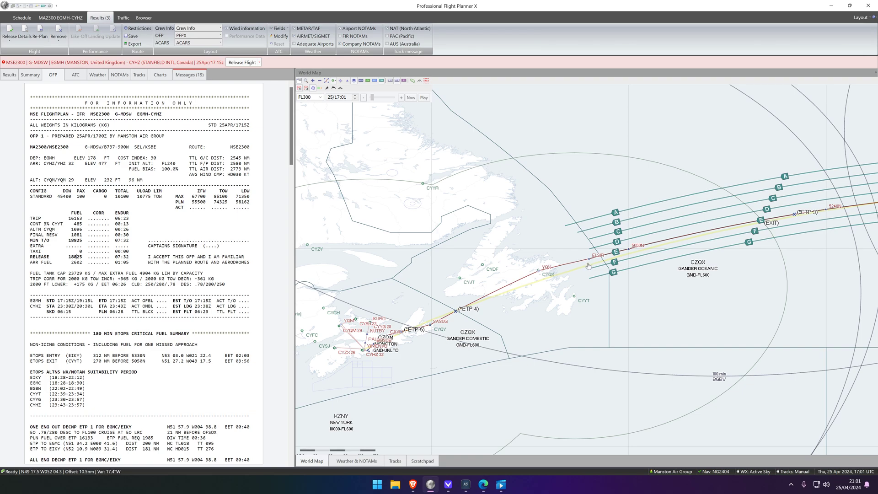
left_click_drag(586, 266, 509, 295)
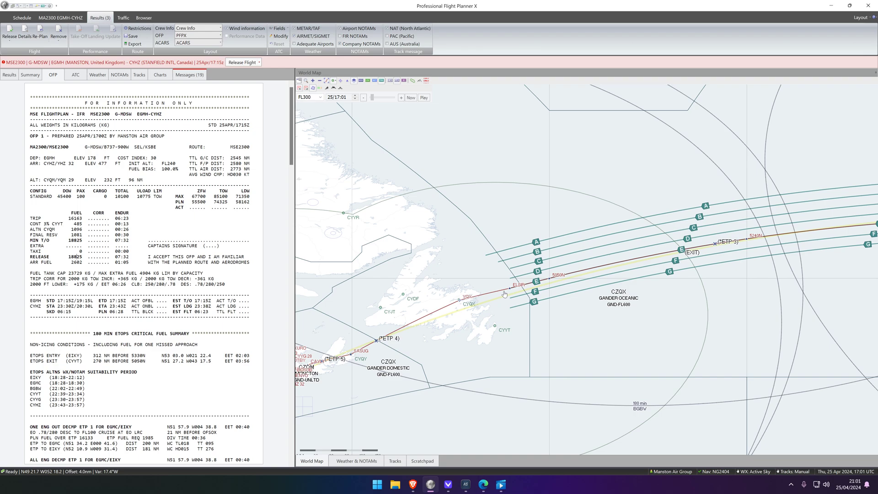
scroll(505, 293, "down", 2)
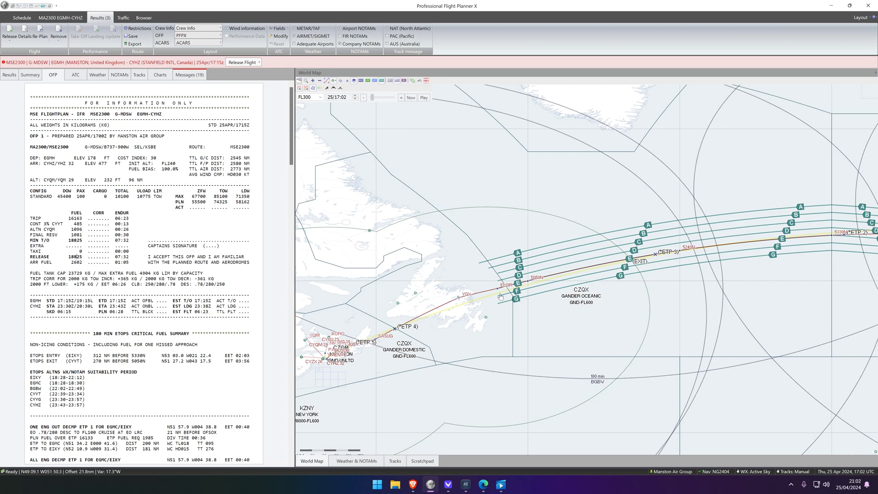
scroll(501, 295, "up", 3)
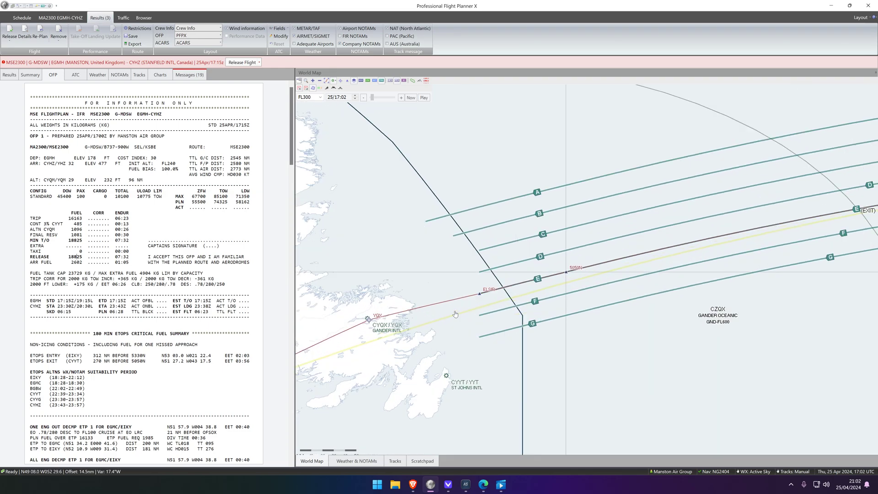
- Review the OFP's fuel figures and 180 min ETOPS critical fuel summary alongside a wider map view of the Atlantic tracks
scroll(455, 314, "down", 3)
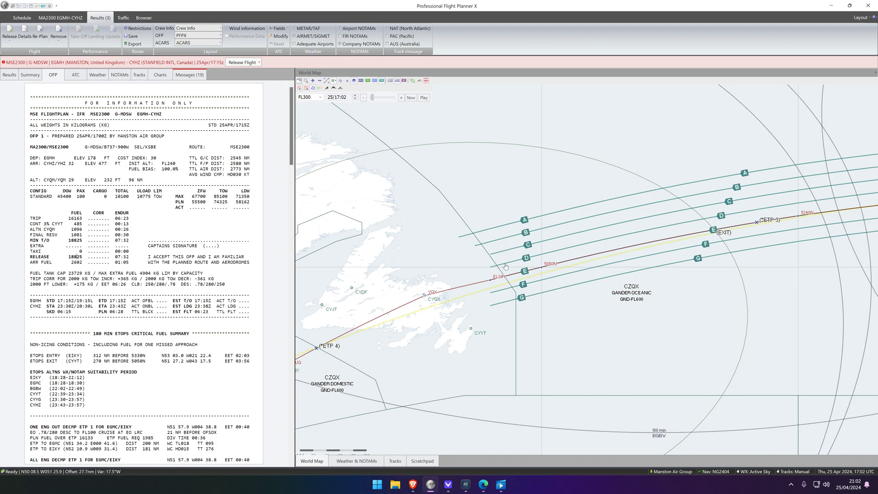
scroll(408, 283, "down", 3)
scroll(288, 150, "down", 6)
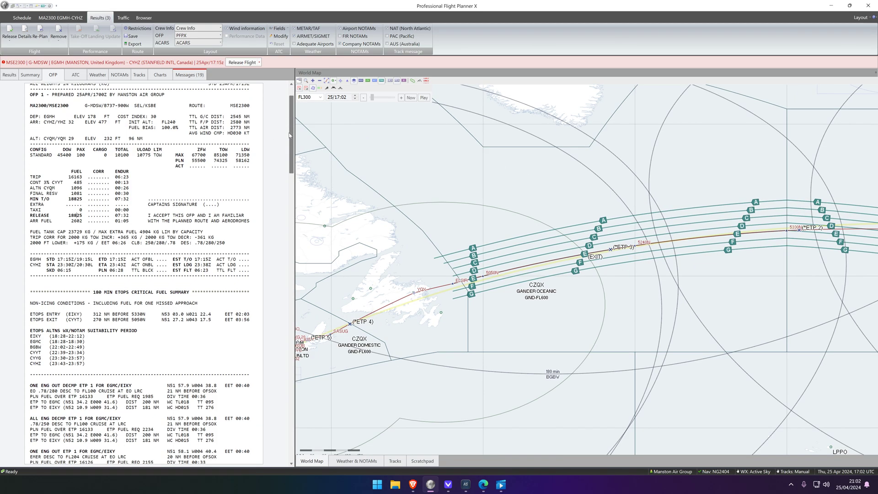
scroll(288, 150, "down", 7)
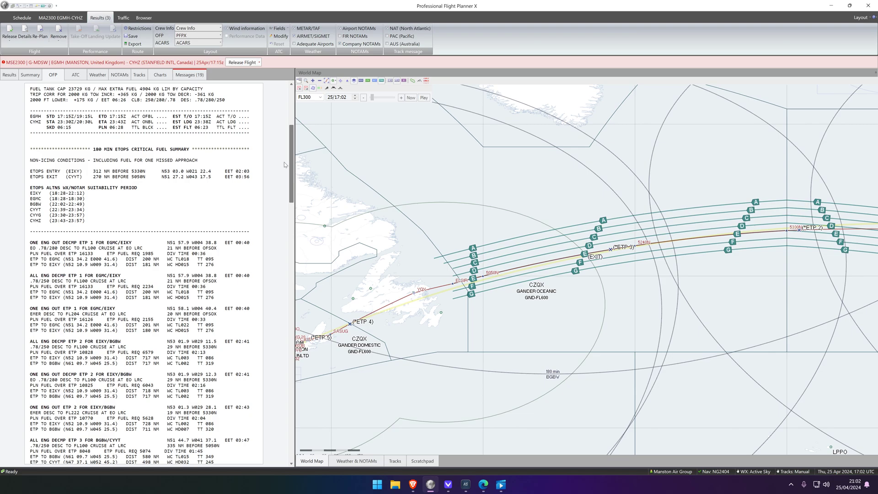
scroll(285, 160, "up", 9)
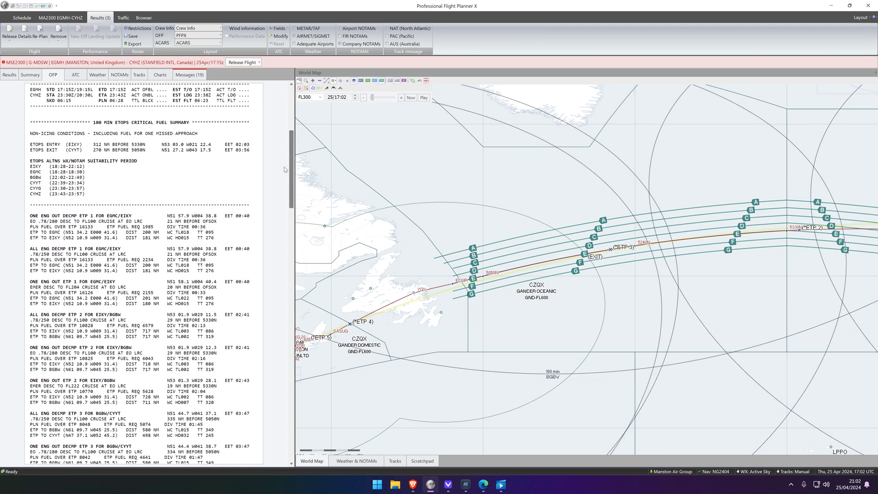
scroll(279, 132, "up", 4)
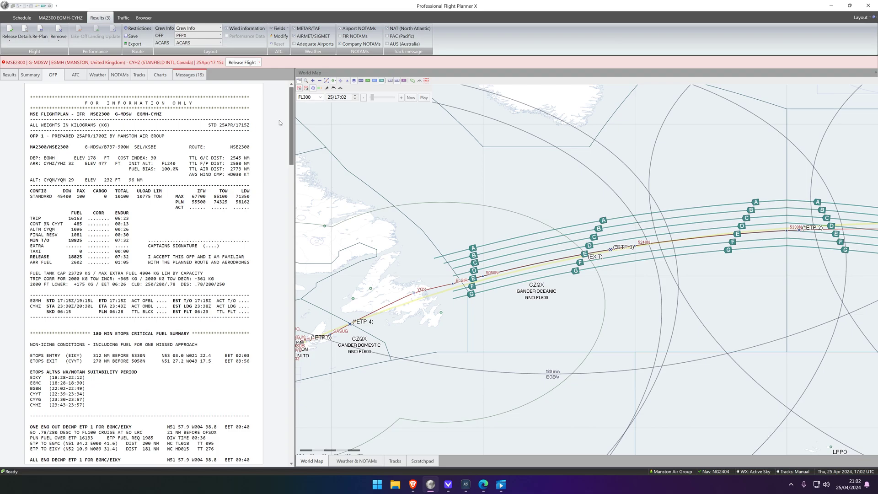
- Go through the OFP's waypoint log and highlight the oceanic rows from MALOT to ELSIR
scroll(280, 123, "down", 20)
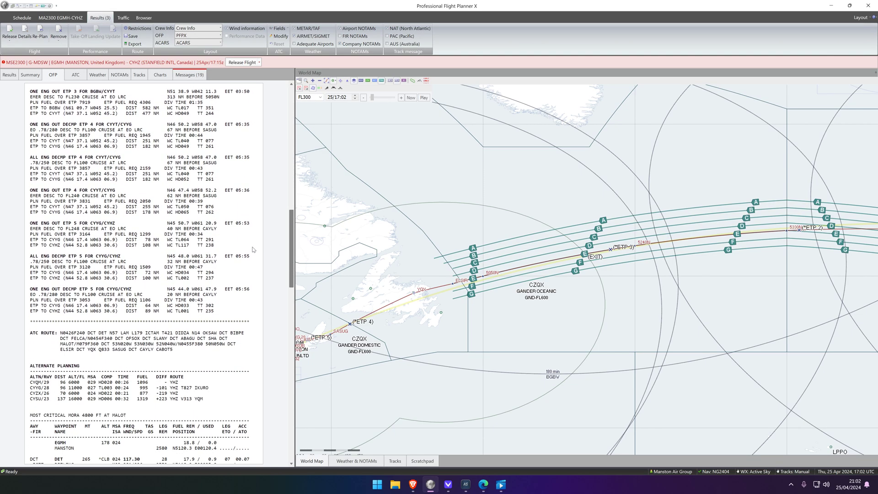
scroll(253, 249, "down", 18)
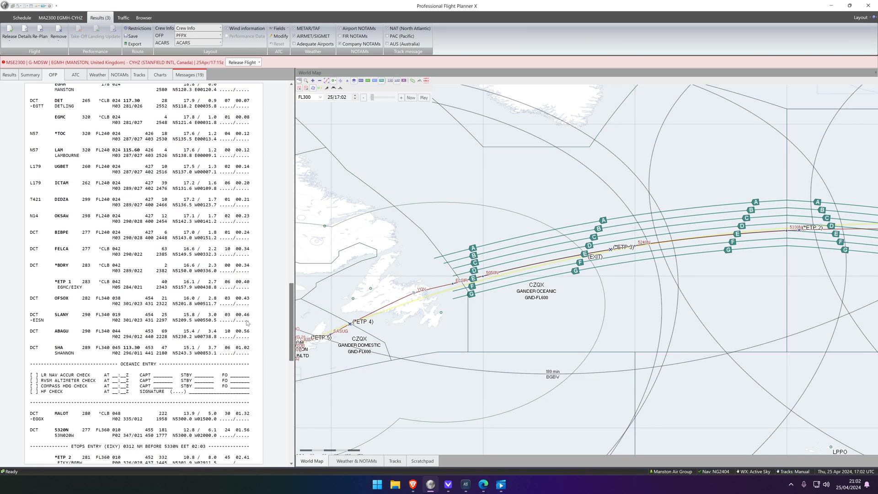
scroll(247, 323, "down", 7)
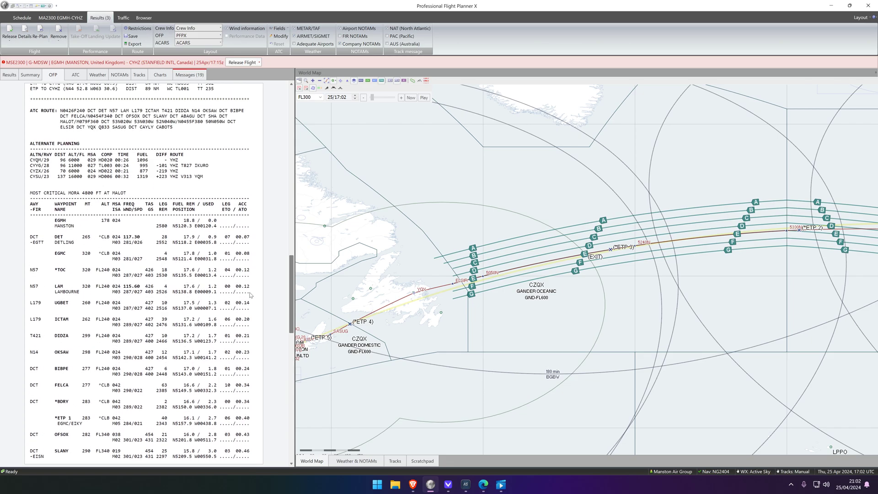
scroll(251, 350, "down", 5)
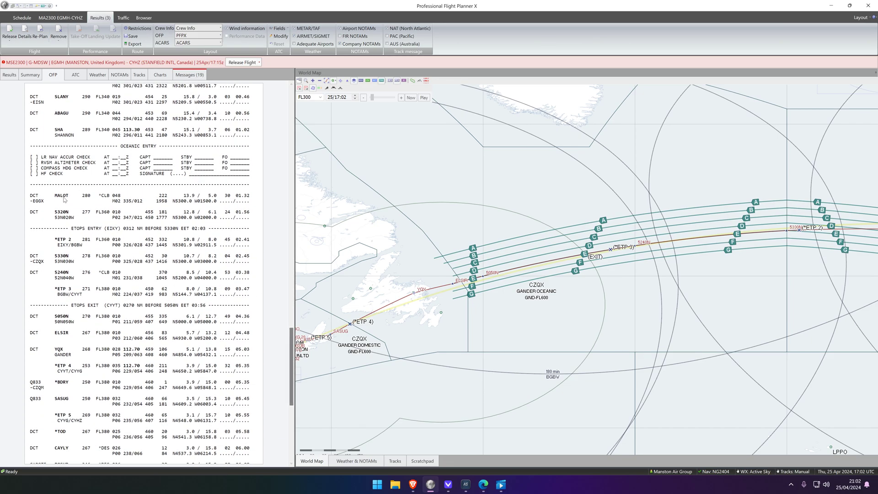
left_click(91, 204)
left_click_drag(91, 211, 174, 292)
scroll(183, 353, "down", 3)
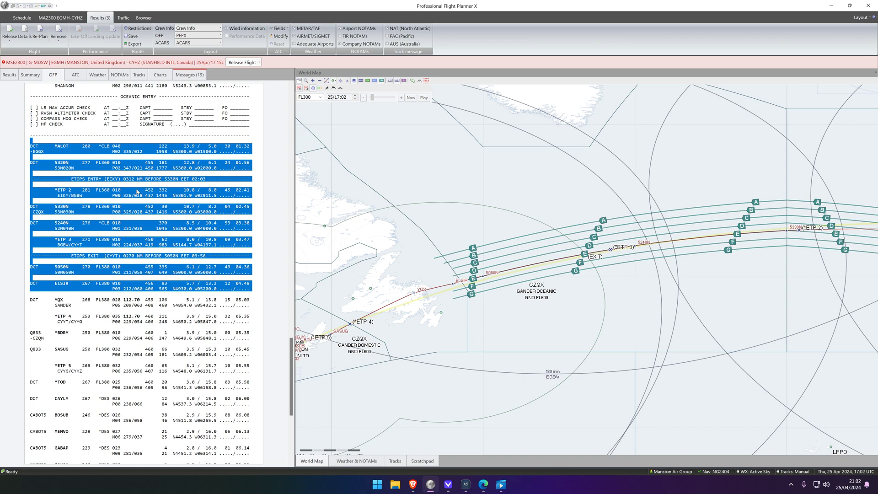
- Compare the planned levels and speeds of the domestic waypoints with those of the highlighted oceanic segment, and return to the ETP fuel scenarios
scroll(137, 192, "up", 20)
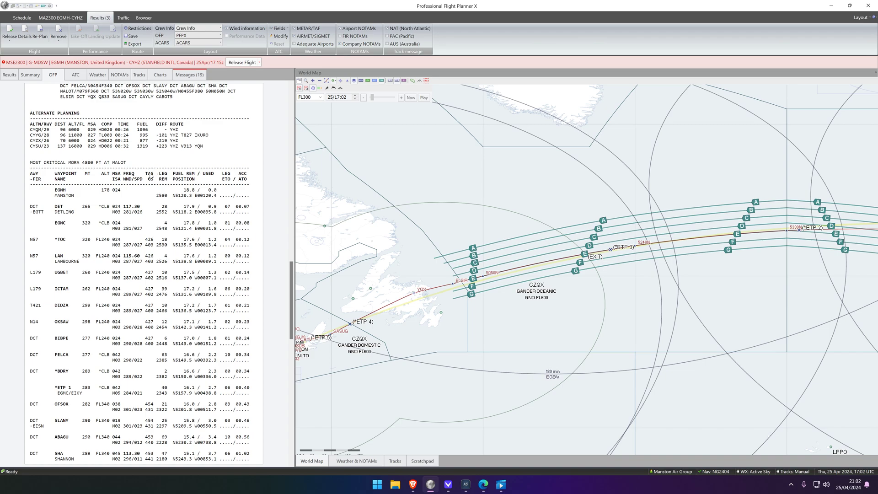
scroll(151, 188, "down", 8)
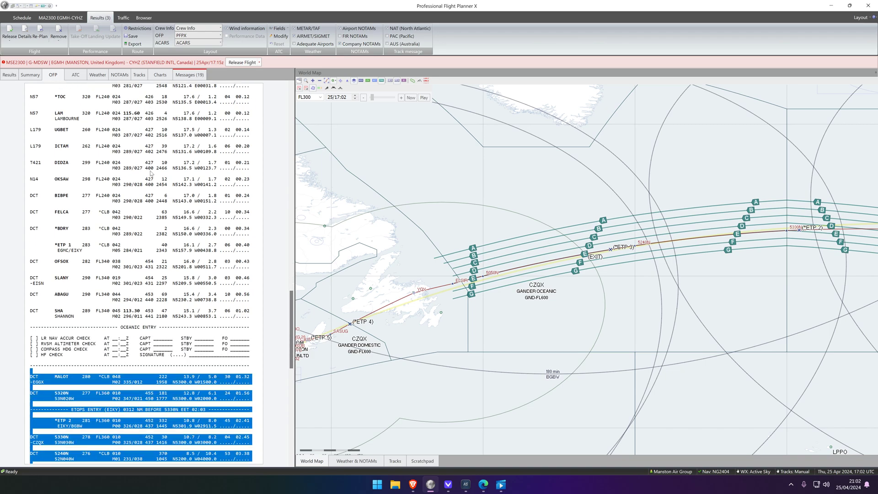
scroll(153, 274, "down", 4)
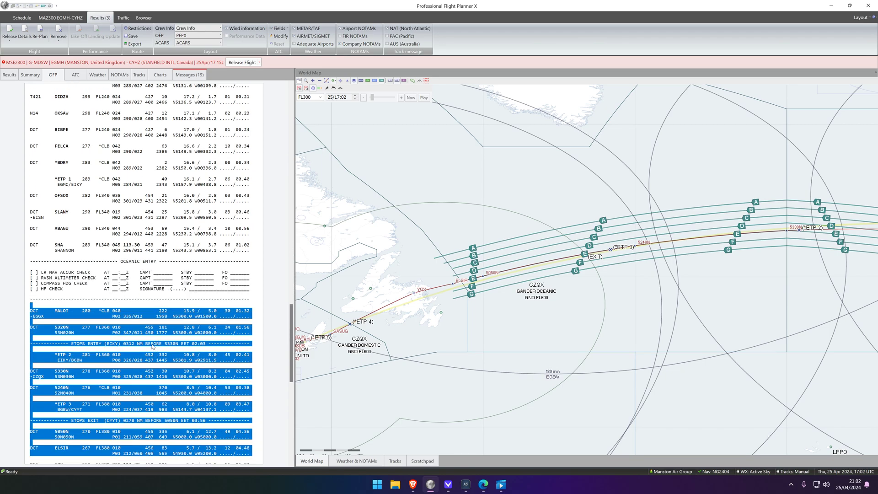
scroll(154, 358, "down", 1)
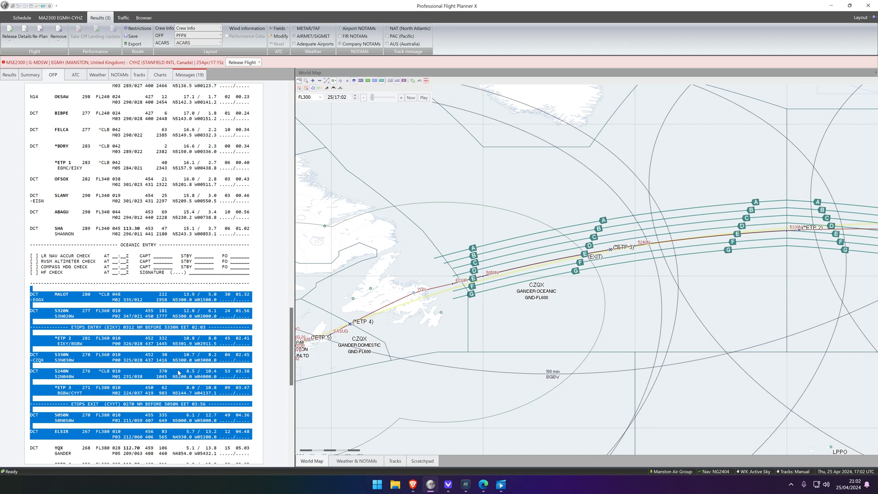
scroll(178, 373, "up", 1)
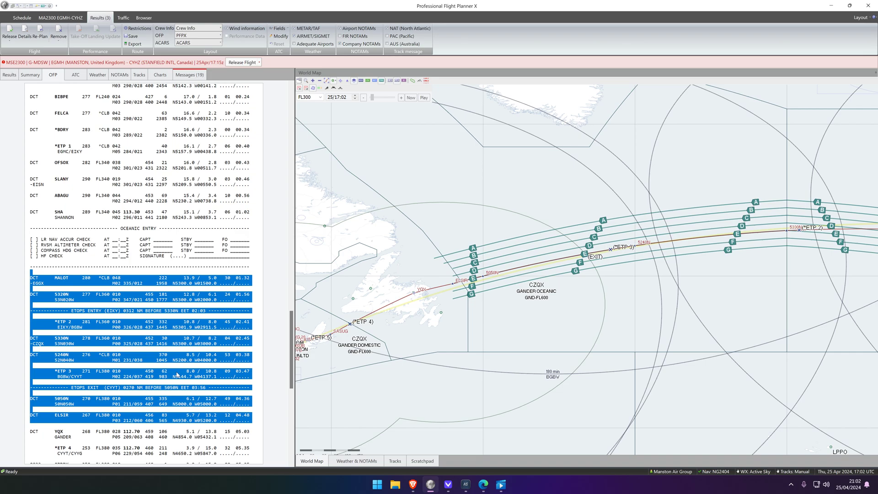
left_click_drag(291, 324, 291, 169)
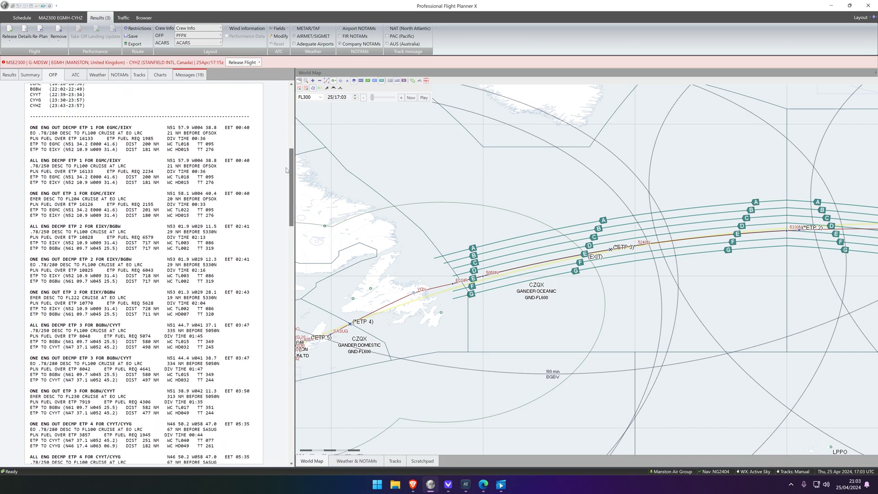
- Return to the MA2300 flight planning page and trace the oceanic crossing between MALOT and ELSIR on the world map
left_click(33, 31)
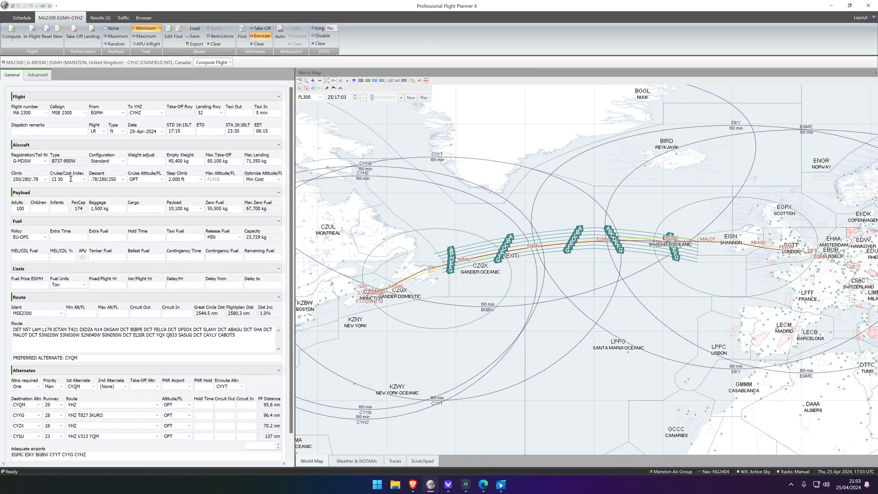
scroll(724, 249, "up", 2)
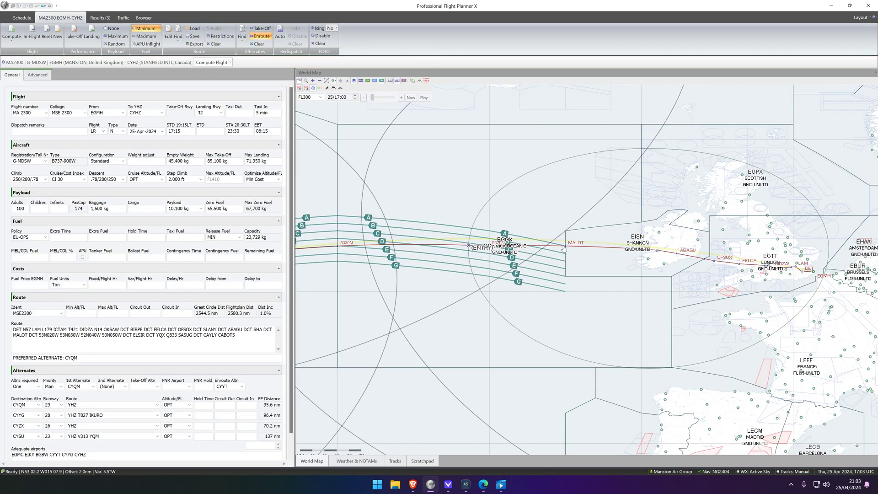
left_click_drag(688, 231, 877, 243)
left_click_drag(323, 303, 402, 295)
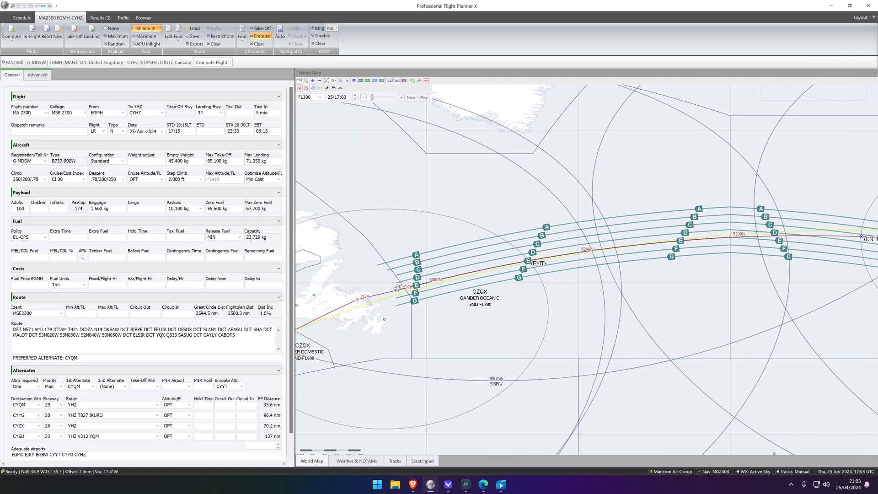
left_click_drag(590, 257, 275, 331)
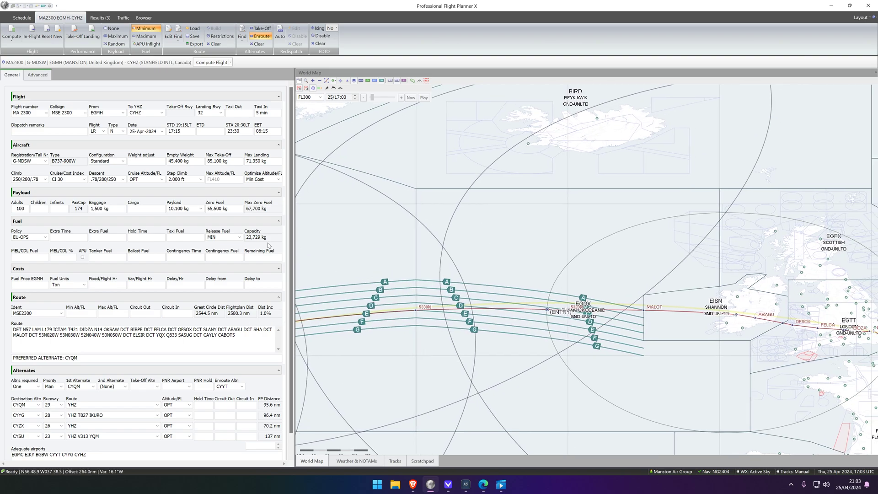
- In the advanced flight settings, fill in the fixed speed and altitude segment automatically with MALOT to ELSIR
left_click(32, 76)
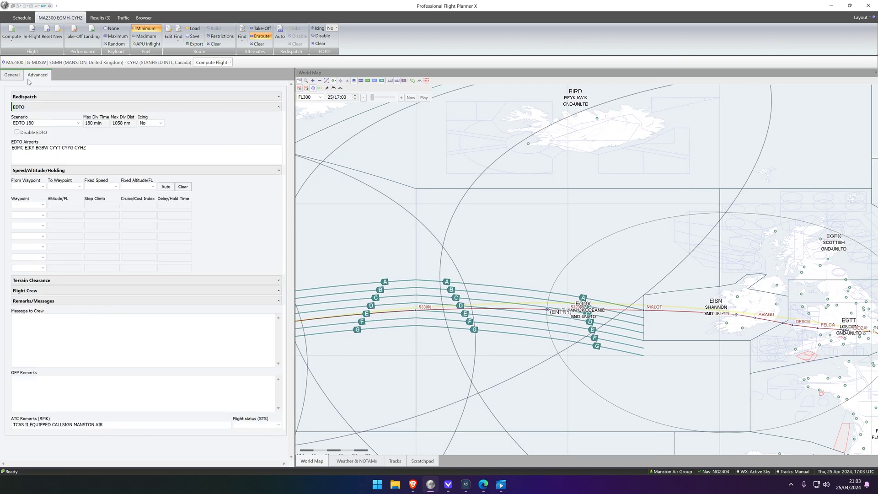
left_click(43, 187)
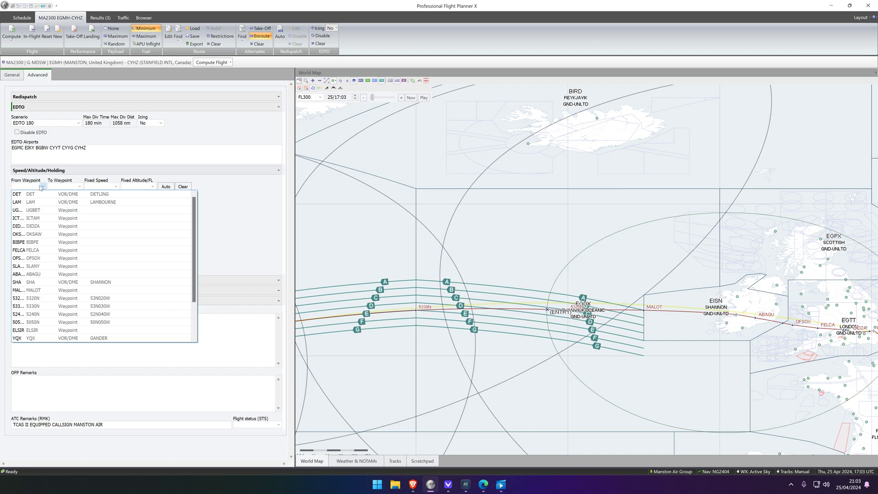
left_click(123, 180)
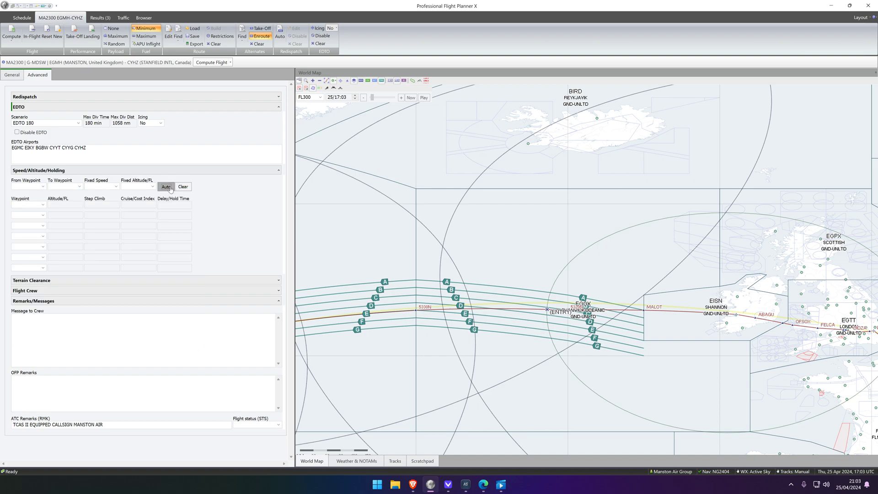
left_click(166, 186)
left_click_drag(320, 232, 434, 200)
- Set the MALOT to ELSIR segment's fixed speed to .78 and its fixed altitude to OPT
left_click(116, 186)
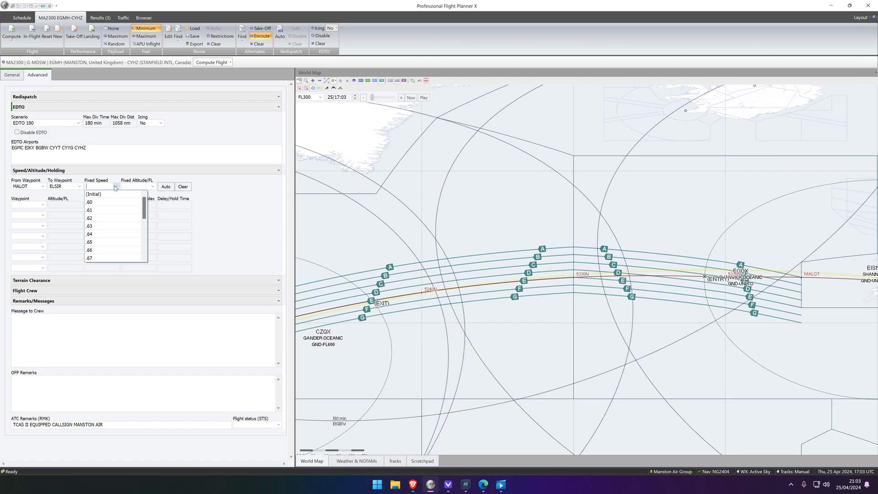
scroll(100, 228, "down", 1)
scroll(101, 229, "down", 2)
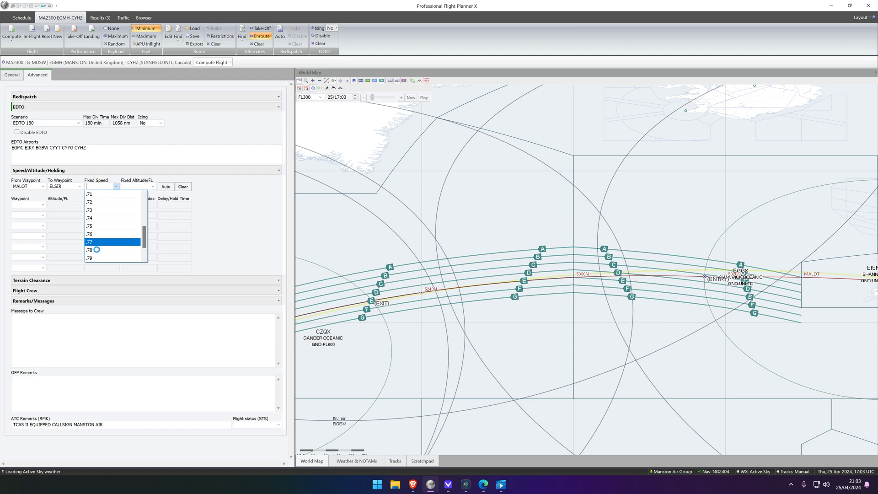
left_click(96, 250)
left_click(149, 186)
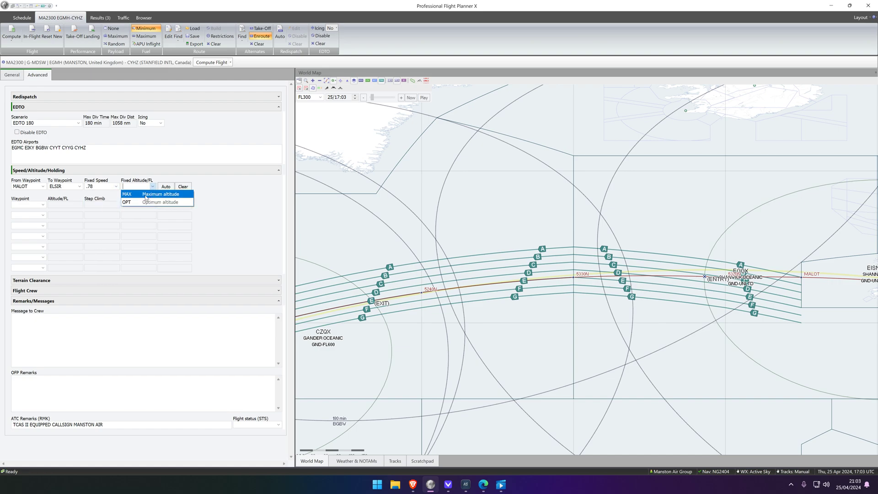
left_click(143, 202)
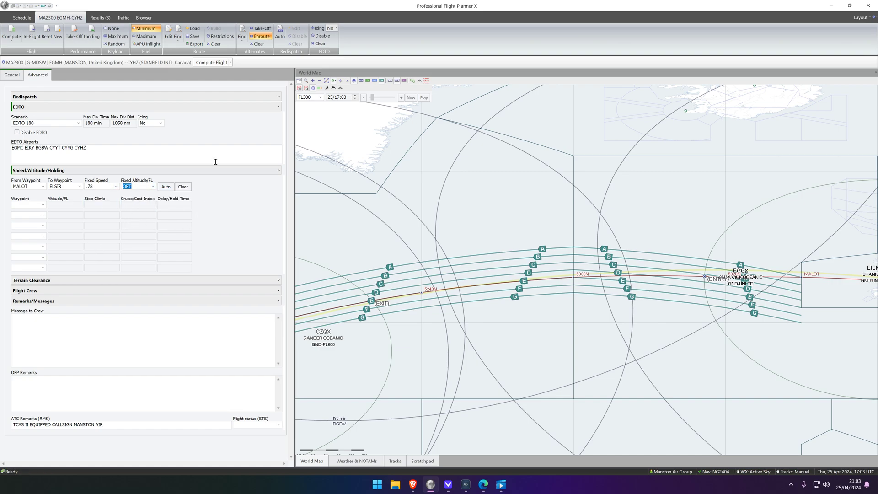
- Compute the flight with the fixed oceanic segment and check the OFP's fuel figures and waypoint log across the ocean
left_click(206, 64)
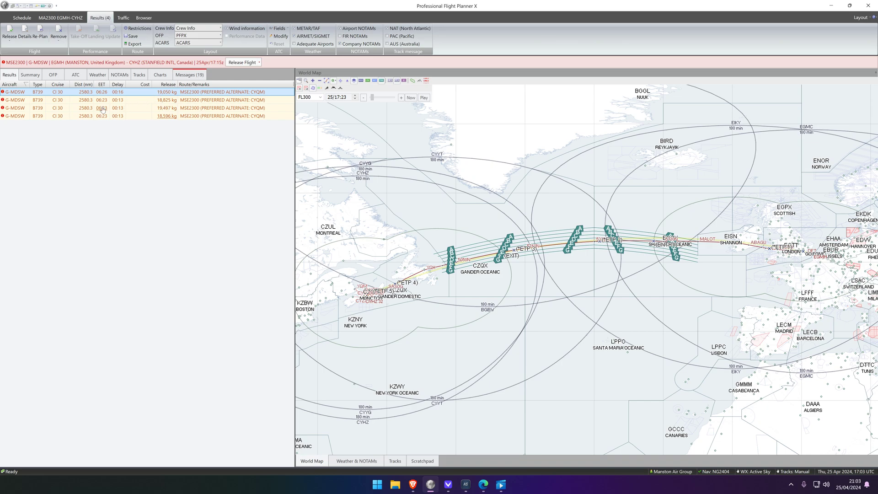
left_click(53, 75)
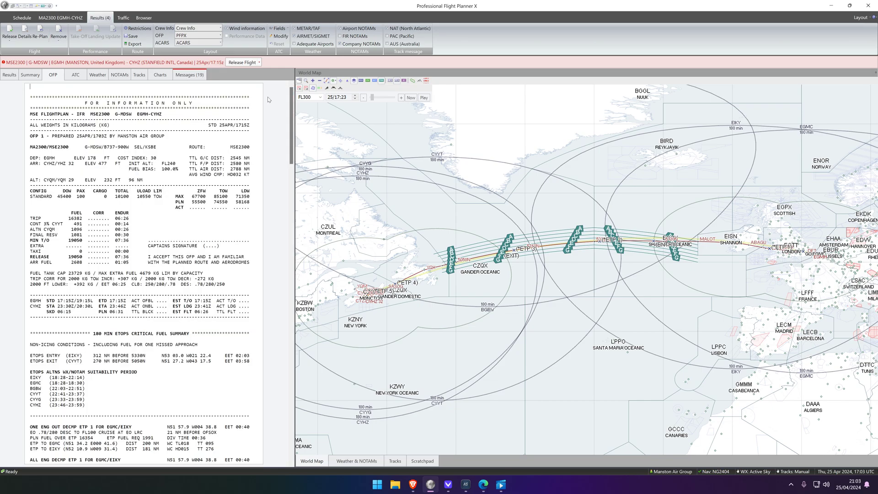
scroll(285, 124, "down", 5)
scroll(285, 124, "down", 15)
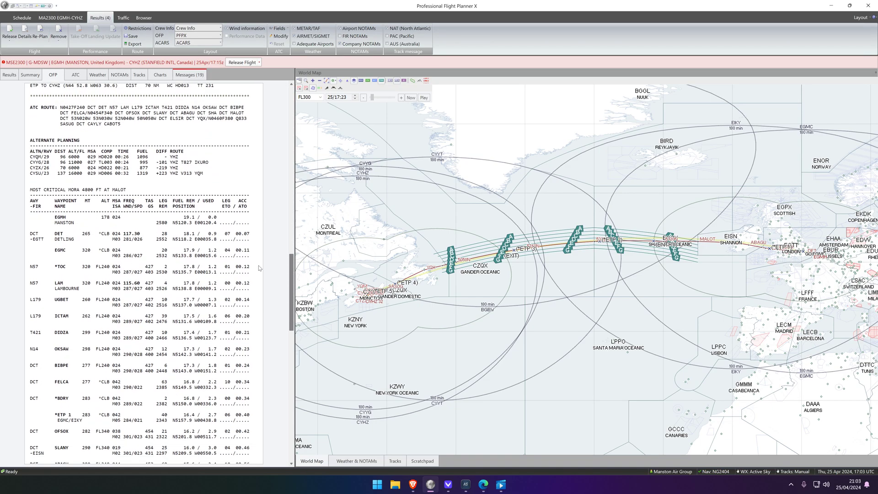
scroll(246, 323, "down", 2)
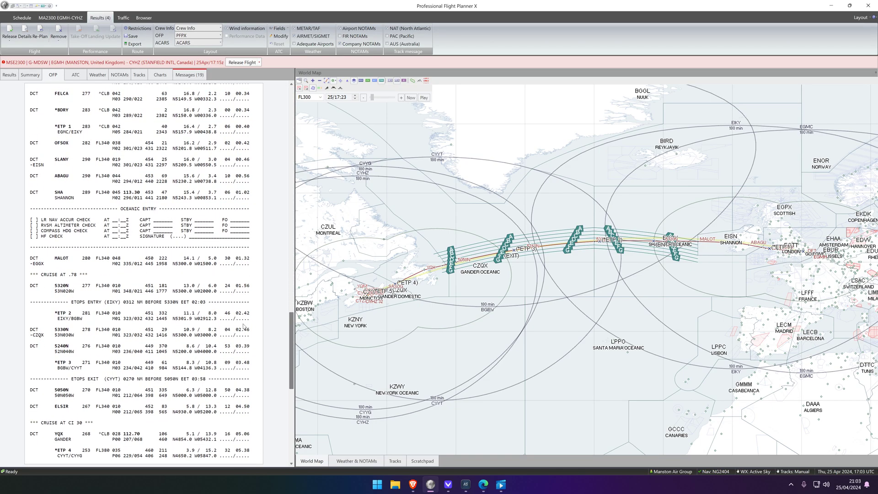
scroll(243, 328, "down", 4)
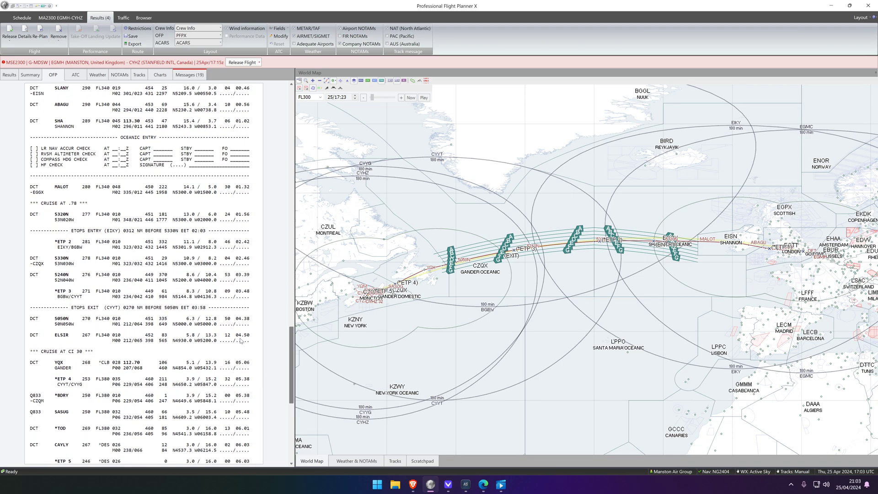
- Highlight the OFP rows from MALOT to the CRUISE AT CI 30 line and view the oceanic crossing on the world map
left_click_drag(27, 188, 250, 352)
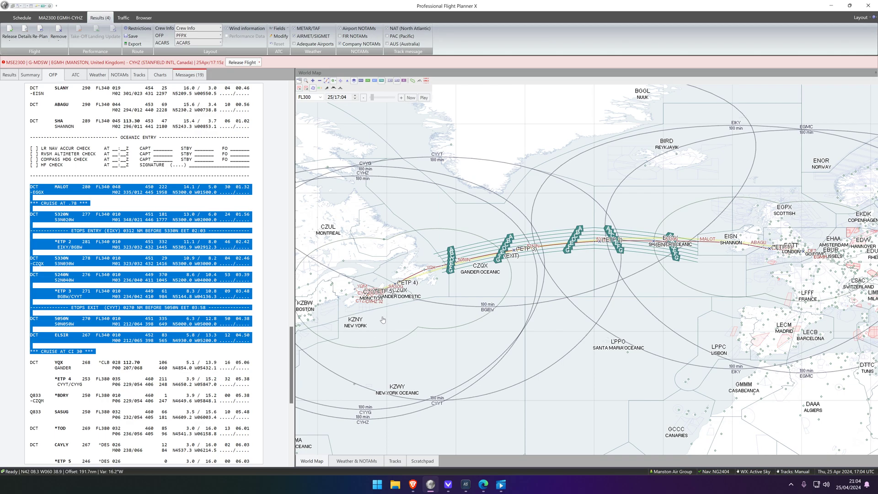
scroll(679, 246, "up", 2)
left_click_drag(678, 246, 777, 264)
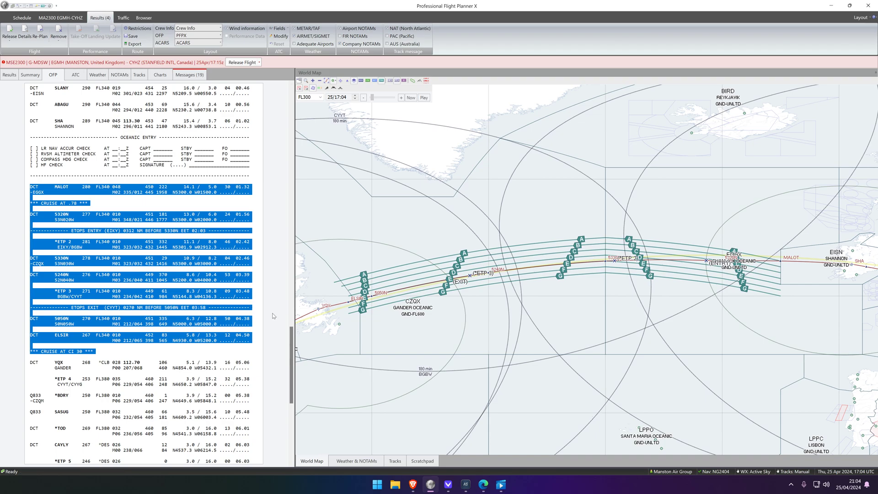
left_click_drag(462, 337, 553, 346)
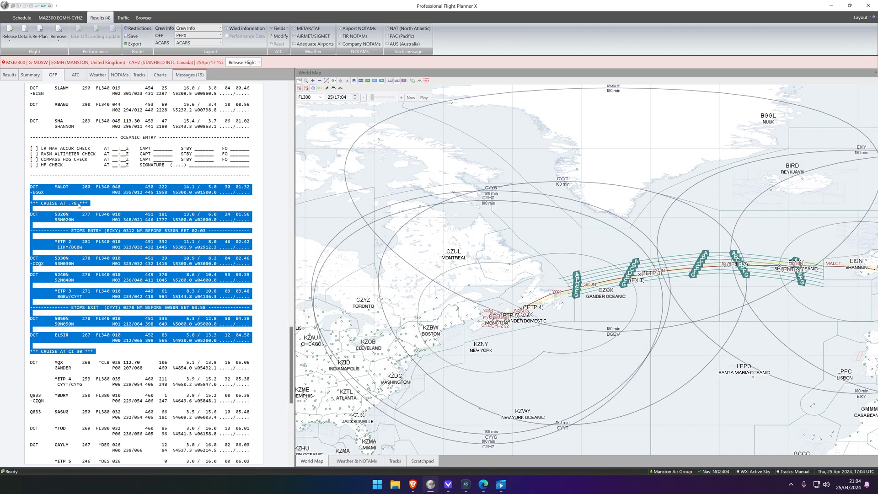
- Leave the OFP for the flight schedule and open the aircraft list from the aircraft data to browse the fleet
scroll(137, 274, "up", 5)
left_click(5, 76)
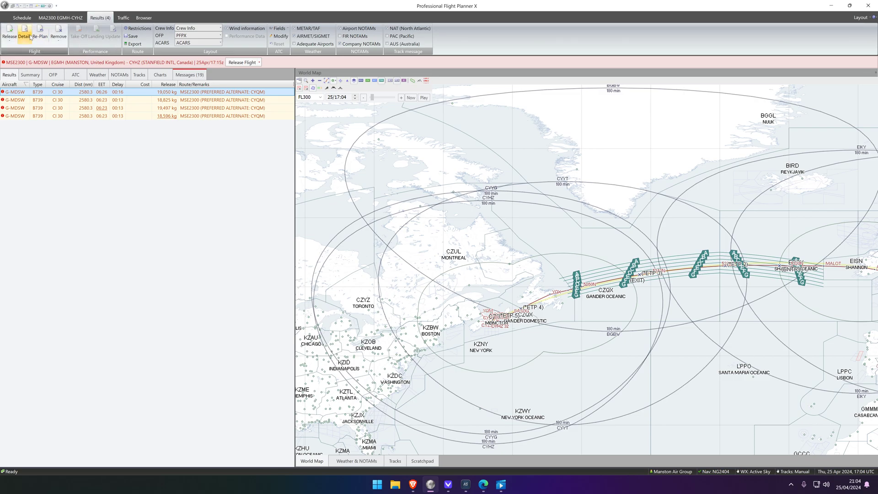
left_click(22, 17)
left_click(5, 5)
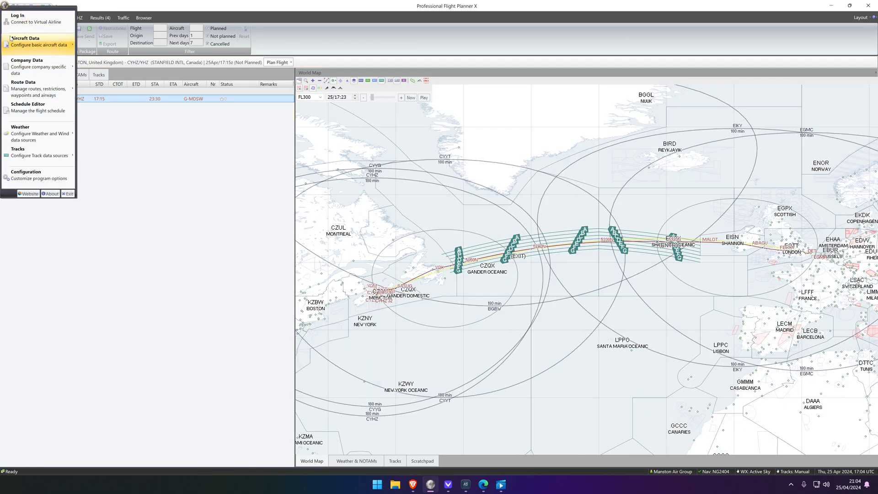
mouse_move(27, 41)
left_click(105, 46)
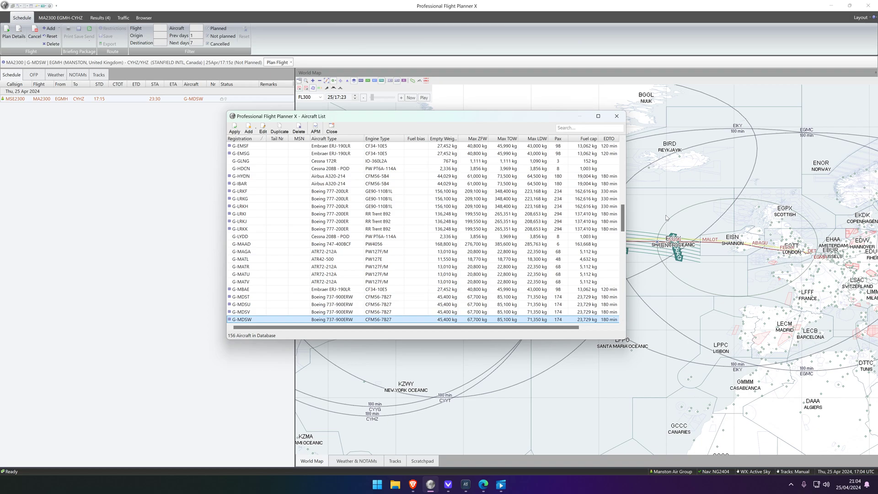
left_click_drag(626, 218, 626, 172)
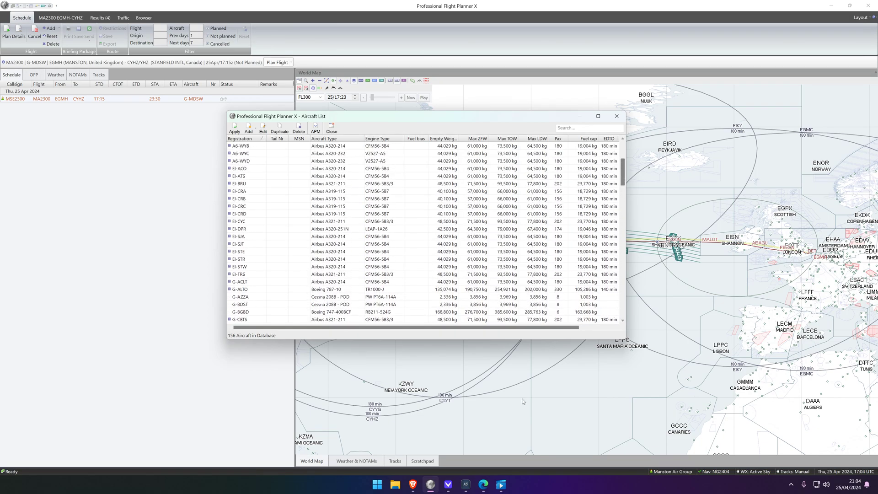
- Consult the Cost Index Schedule memo in the browser, filter the aircraft list by 787, and review G-DRMC's default speed settings
left_click(485, 485)
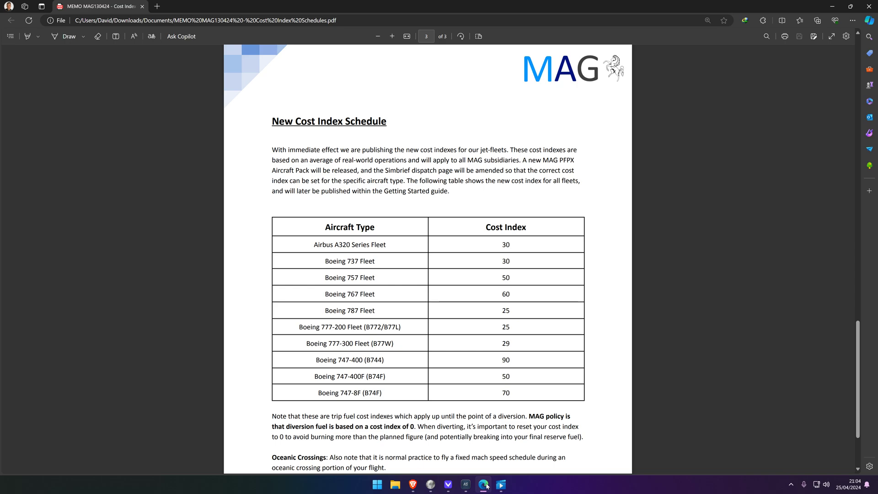
left_click(485, 485)
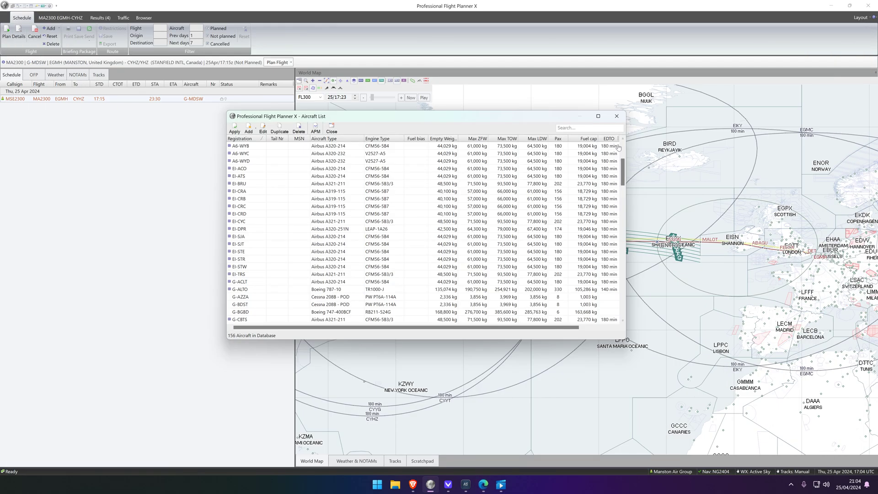
left_click(606, 131)
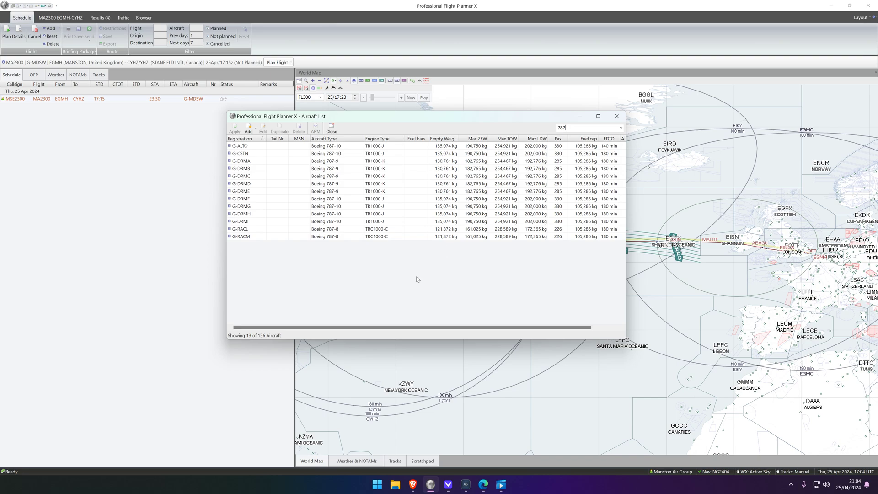
left_click(254, 161)
left_click(251, 169)
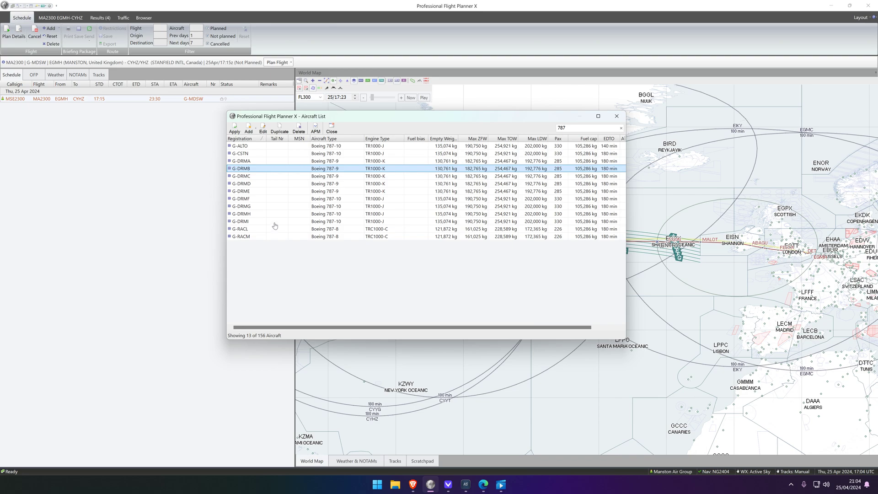
left_click(249, 177)
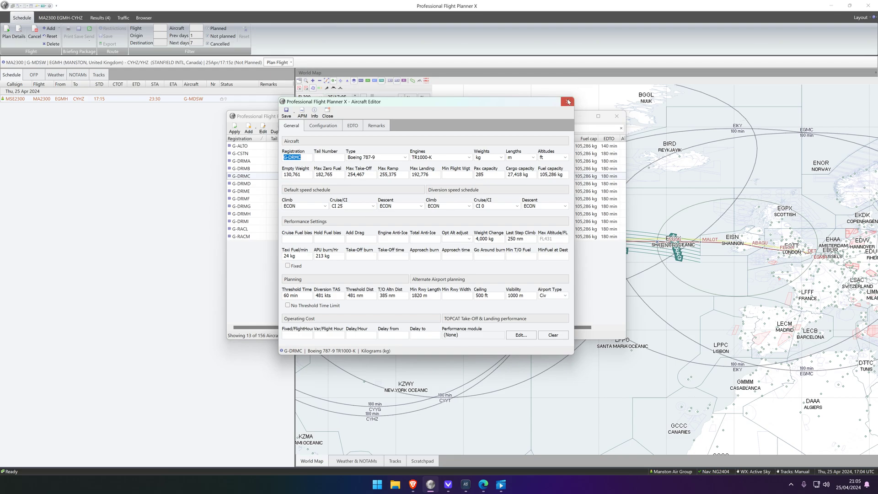
left_click(568, 102)
- Recheck the memo's cost indexes, filter the aircraft list by 777-300, and review G-OFHO's cruise cost index
left_click(483, 484)
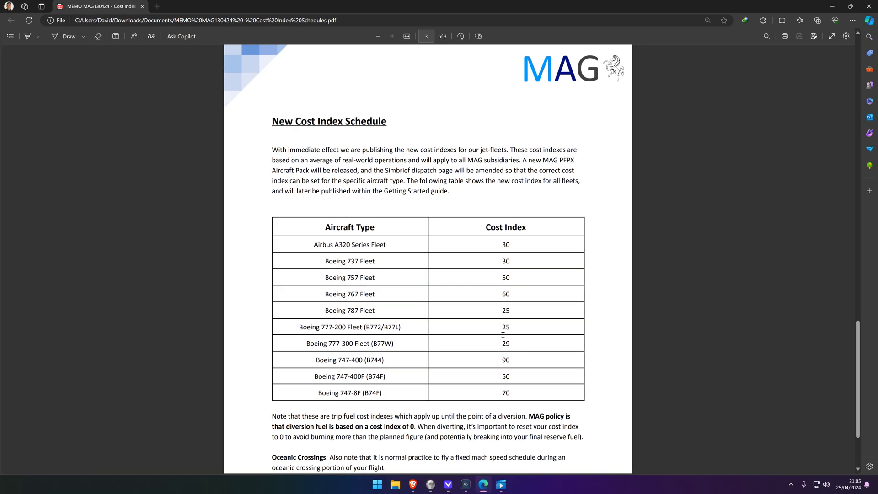
left_click(483, 485)
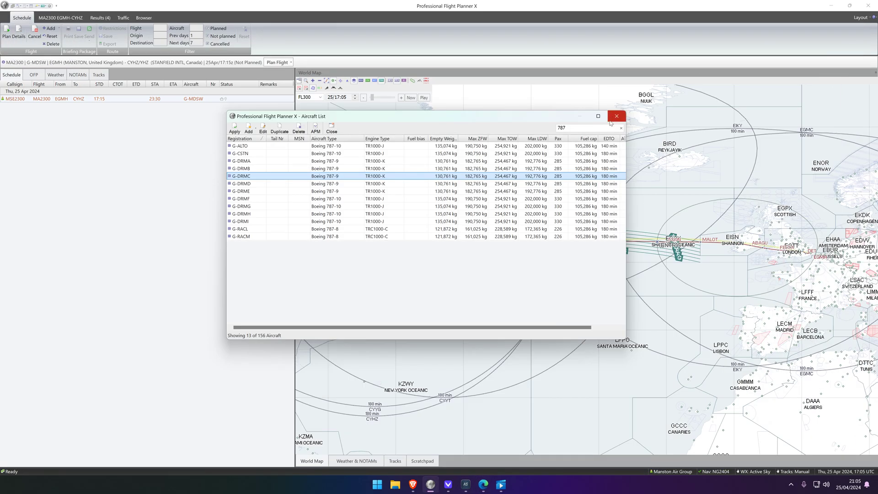
left_click(470, 114)
type("770")
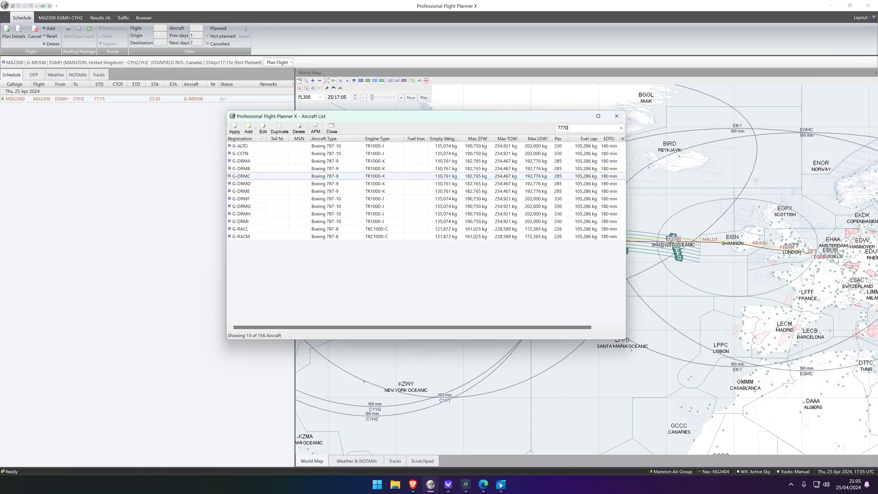
key("XF86AudioRaiseVolume")
type("70")
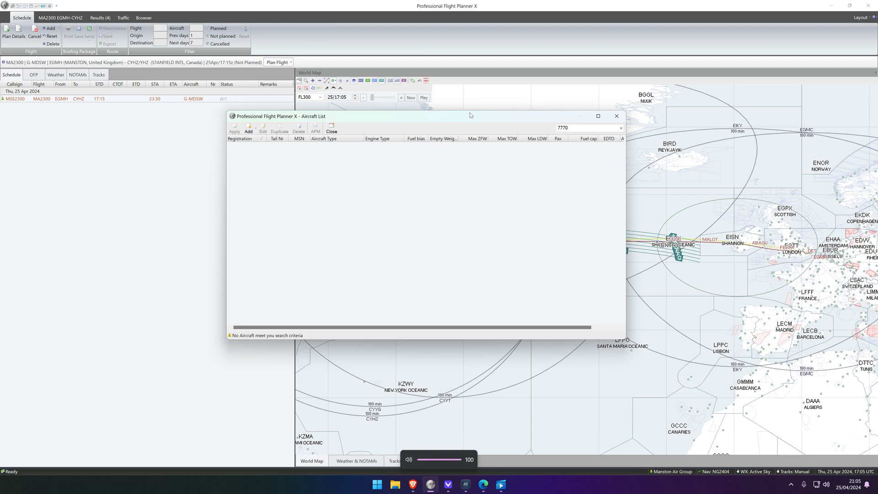
key("BackSpace")
type("-300")
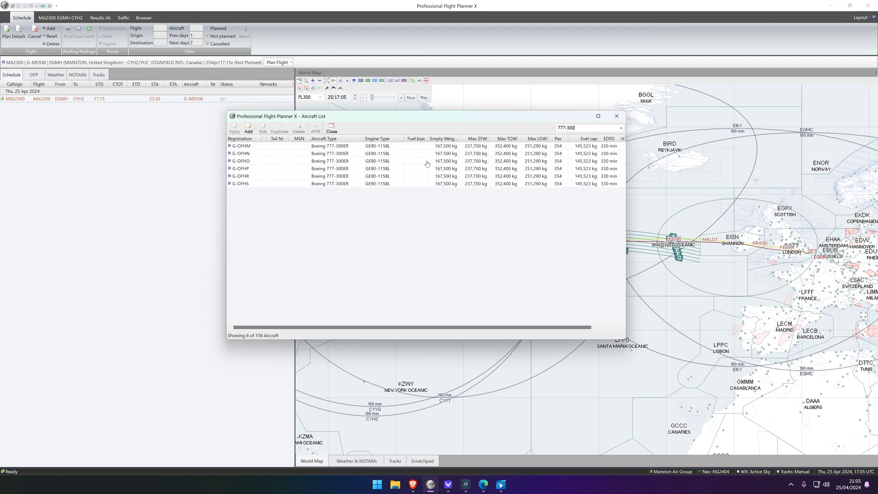
left_click(427, 164)
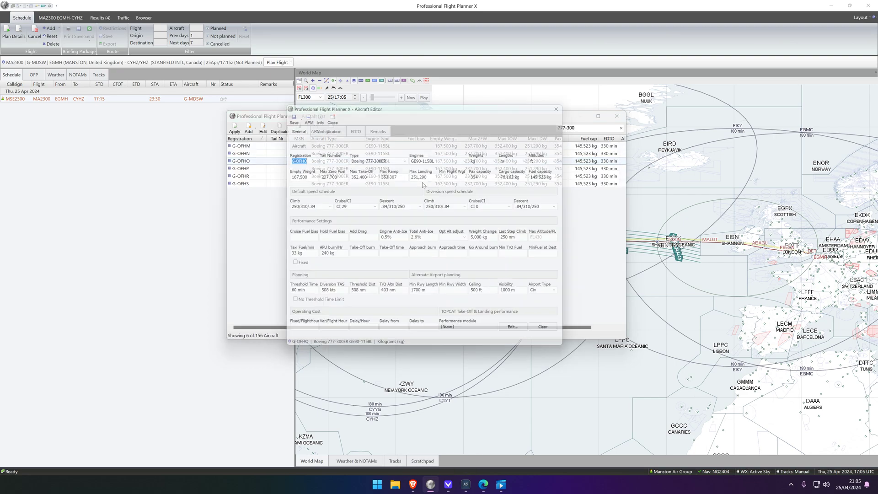
left_click(328, 113)
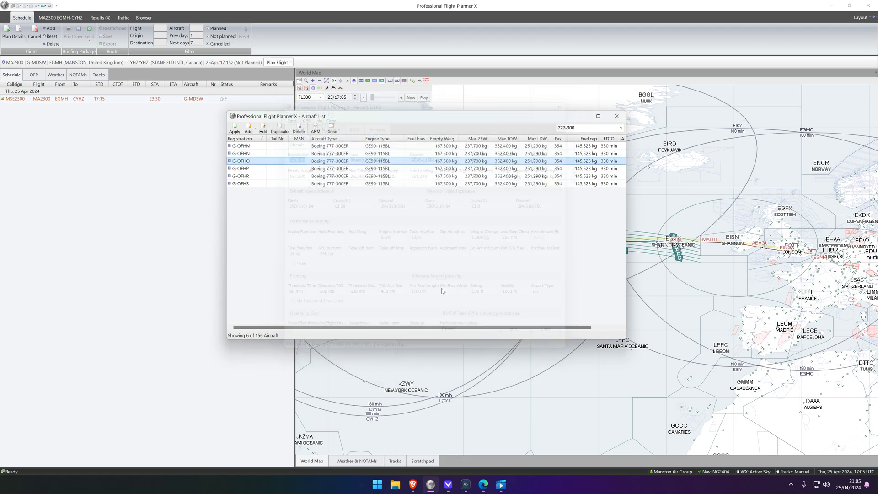
- Check the memo's 747-400 cost index, search the aircraft list for AAL, and review TF-AAL's speed schedules
left_click(484, 484)
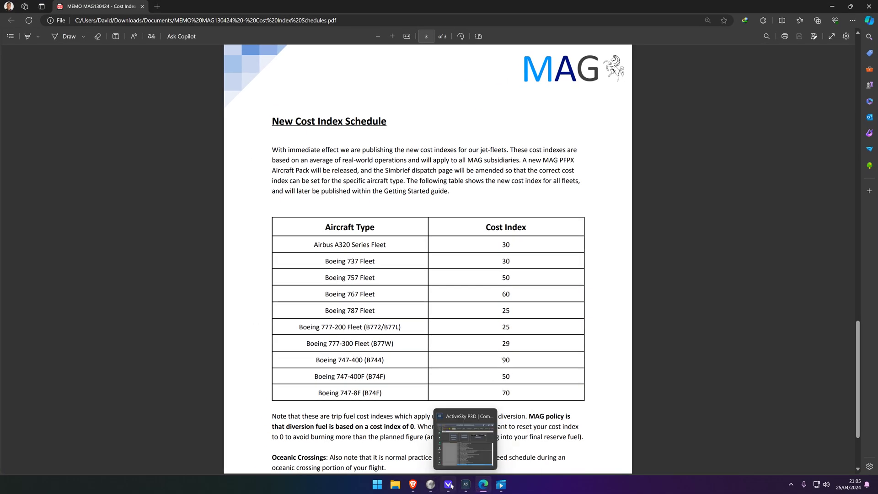
left_click(431, 485)
left_click(582, 130)
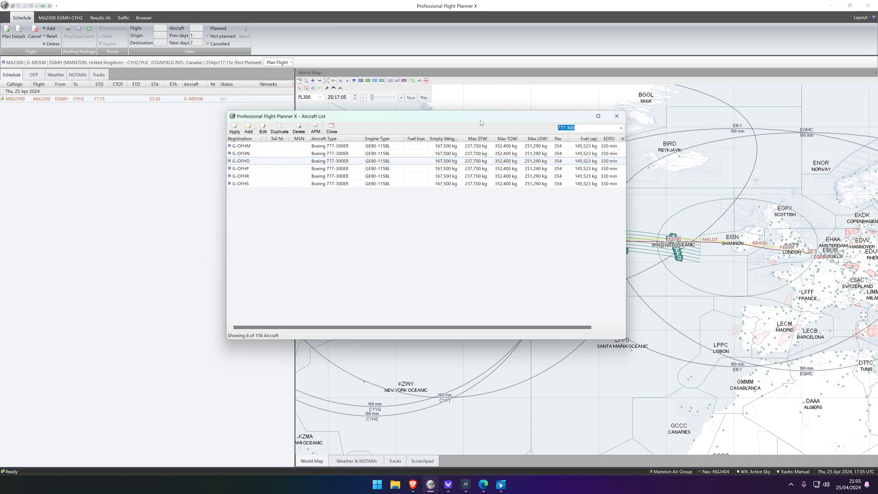
type("AAL")
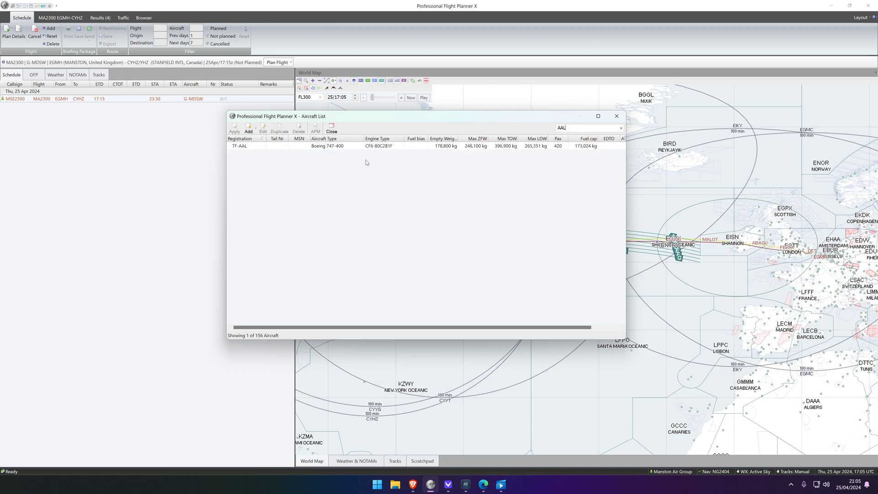
left_click(370, 147)
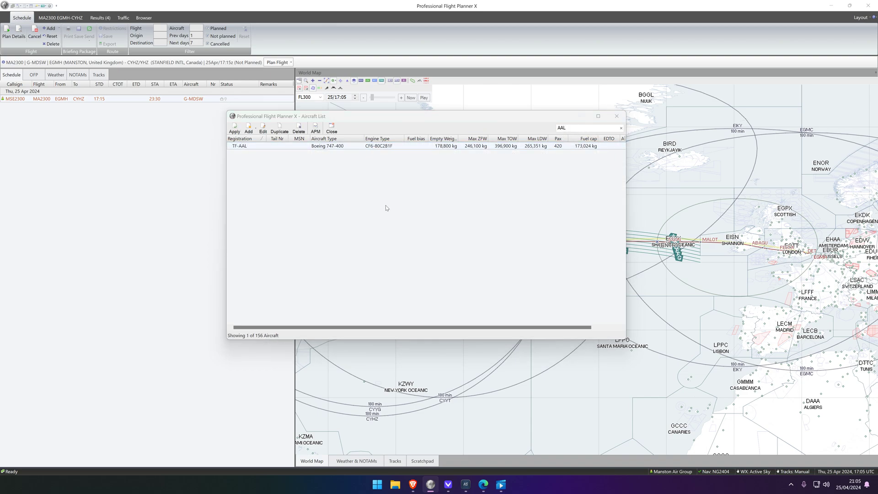
key("Return")
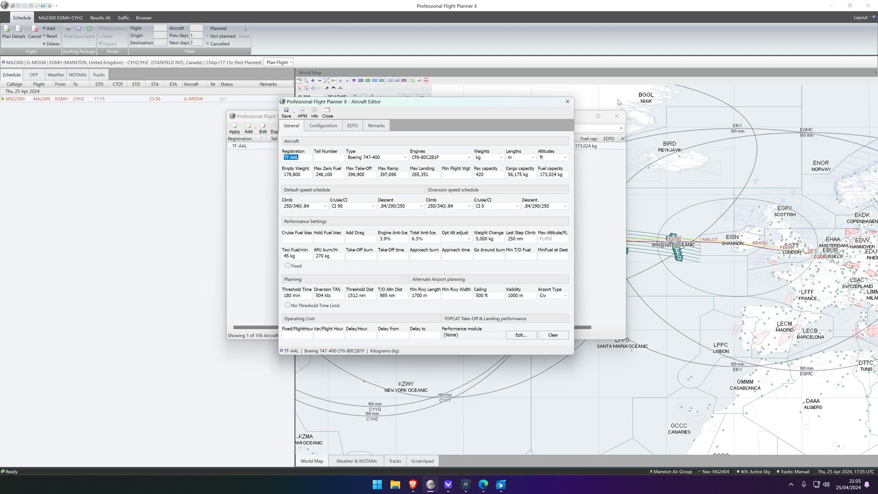
left_click(567, 101)
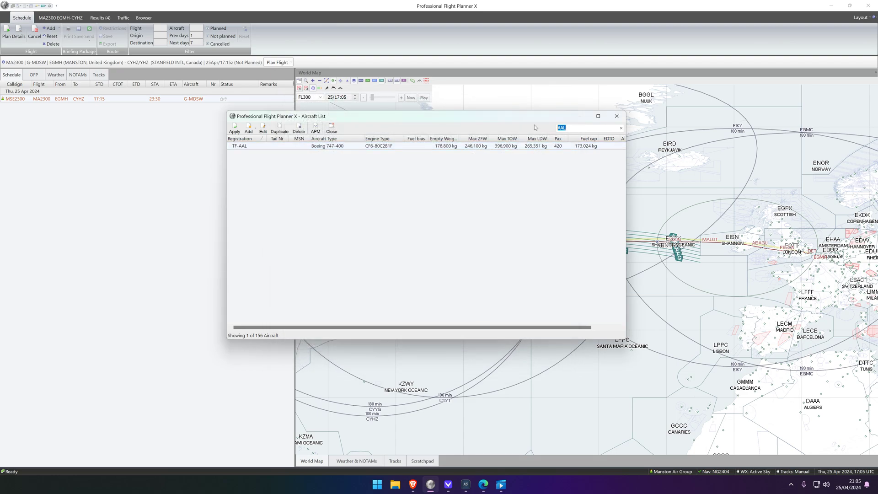
- Search the aircraft list for AAD and inspect the G-MAAD freighter's general settings
type("AAD")
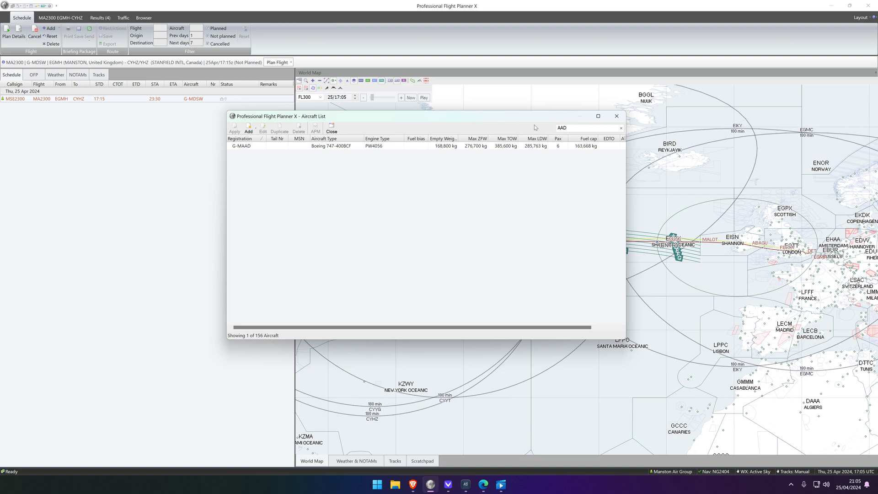
left_click(347, 147)
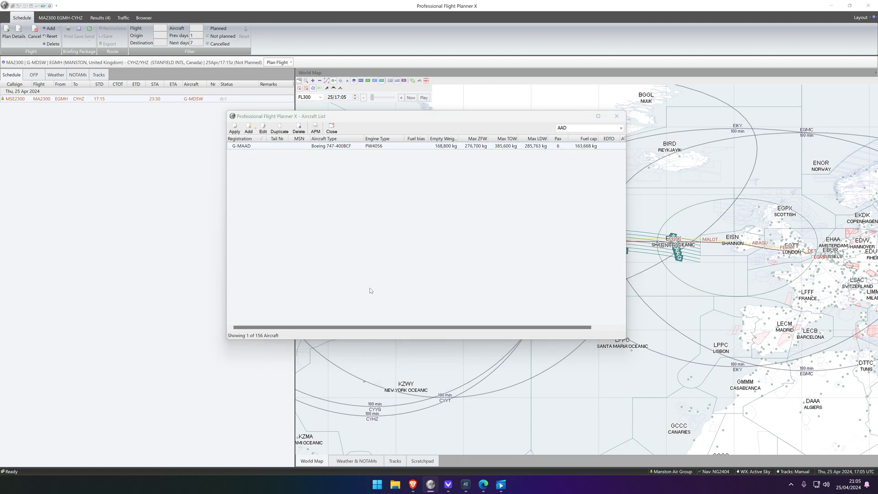
left_click(329, 116)
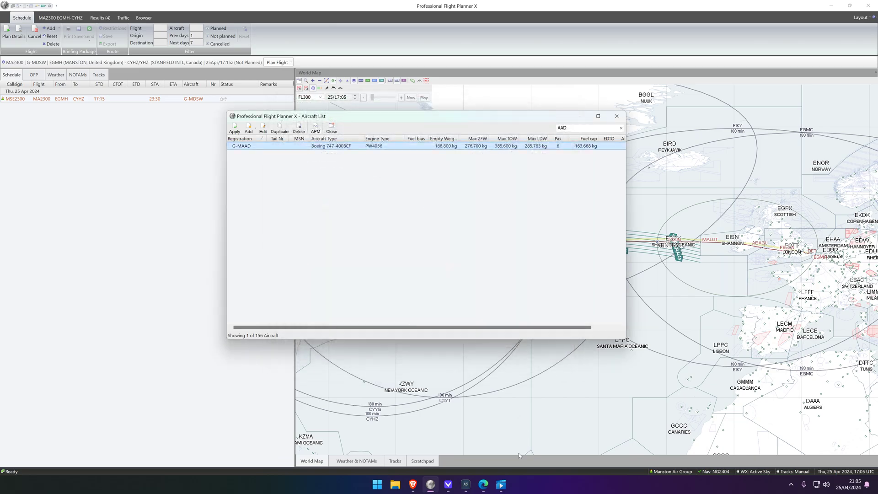
- Check the memo again, filter the aircraft list by 747-8, and open G-MSOU in the aircraft editor
left_click(487, 487)
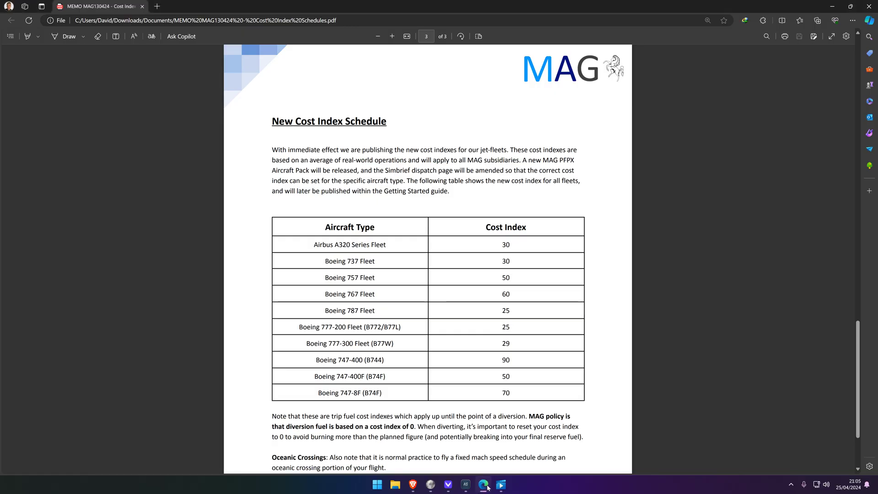
left_click(488, 487)
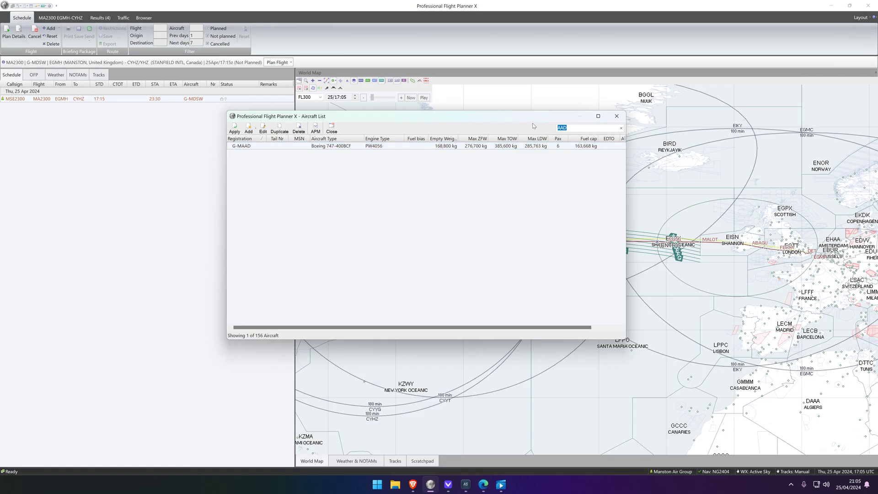
type("-8")
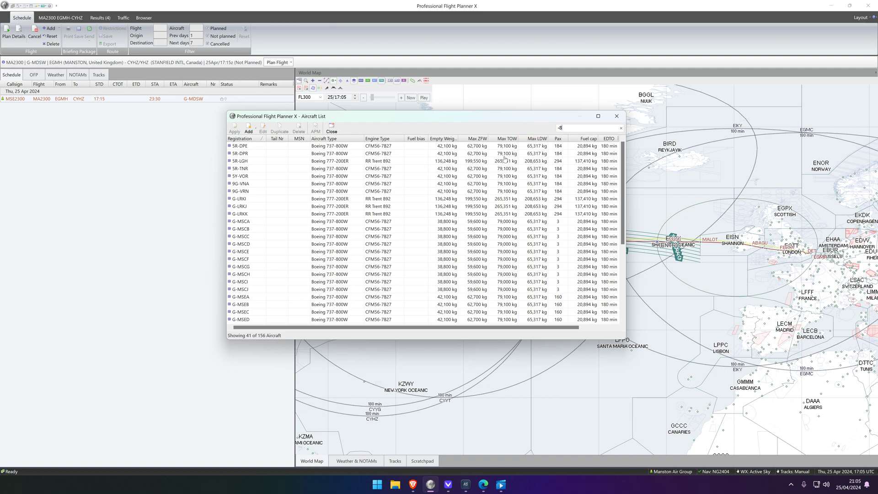
key("ctrl+a")
type("747")
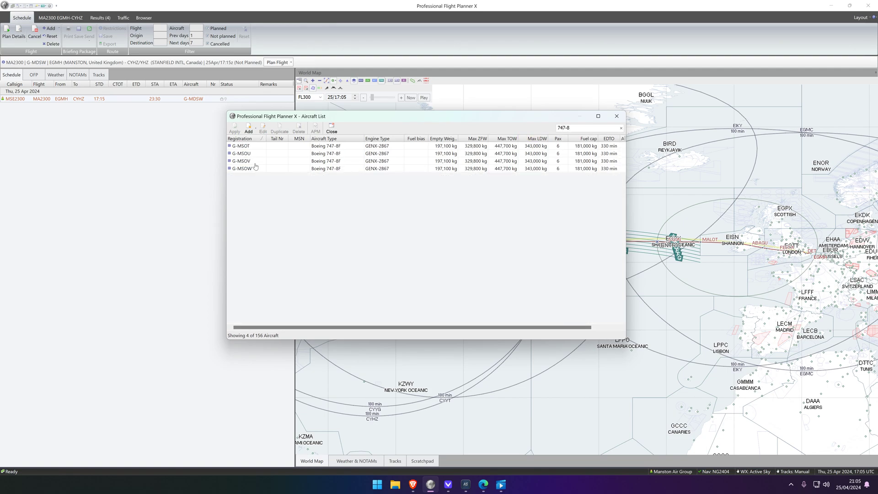
left_click(262, 157)
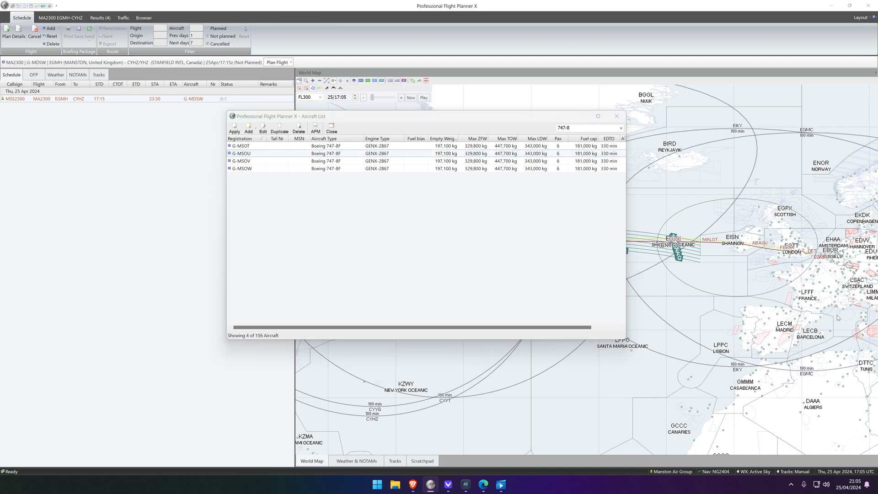
key("Return")
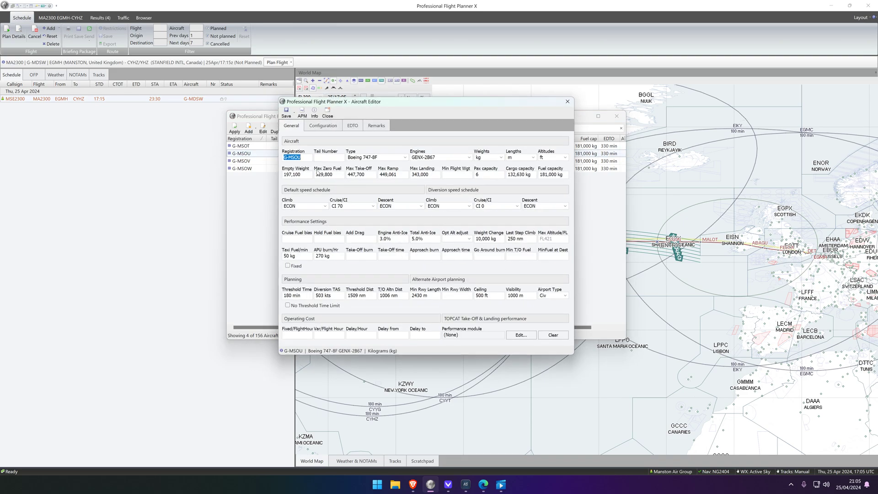
- Review G-MSOU's configuration, EDTO and general data, and close the aircraft editor and aircraft list
left_click(321, 126)
left_click(352, 126)
left_click(296, 125)
left_click(326, 113)
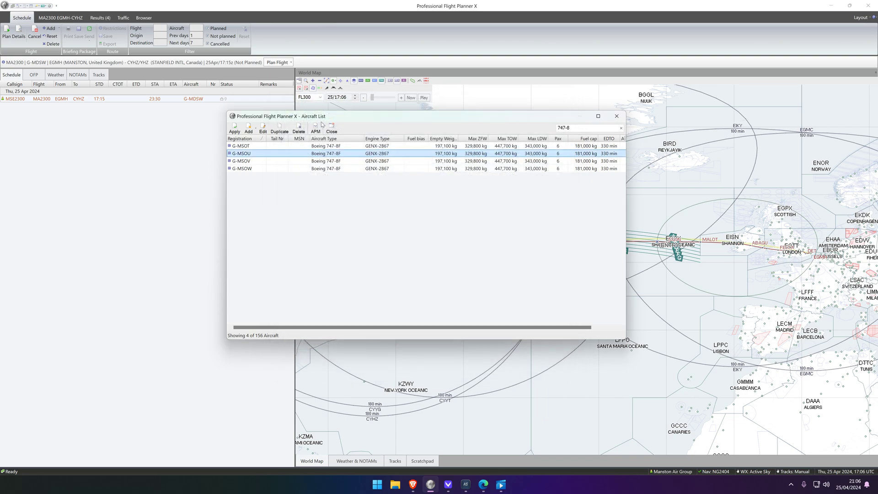
left_click(332, 128)
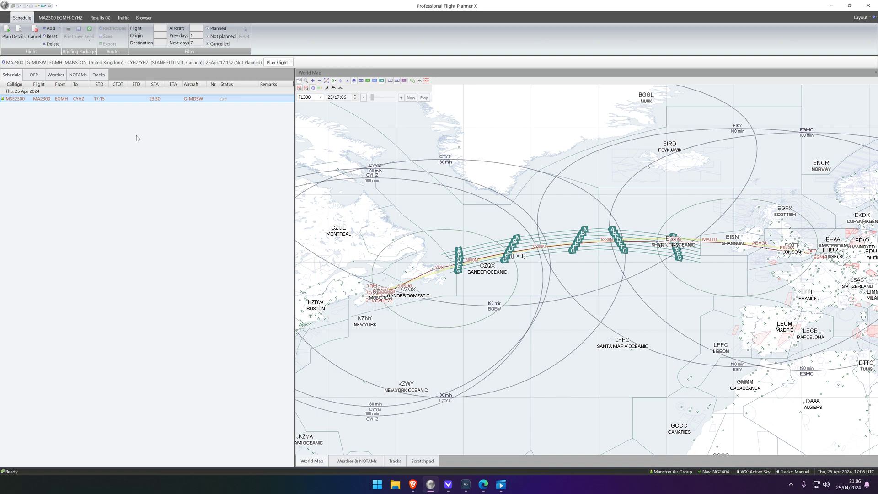